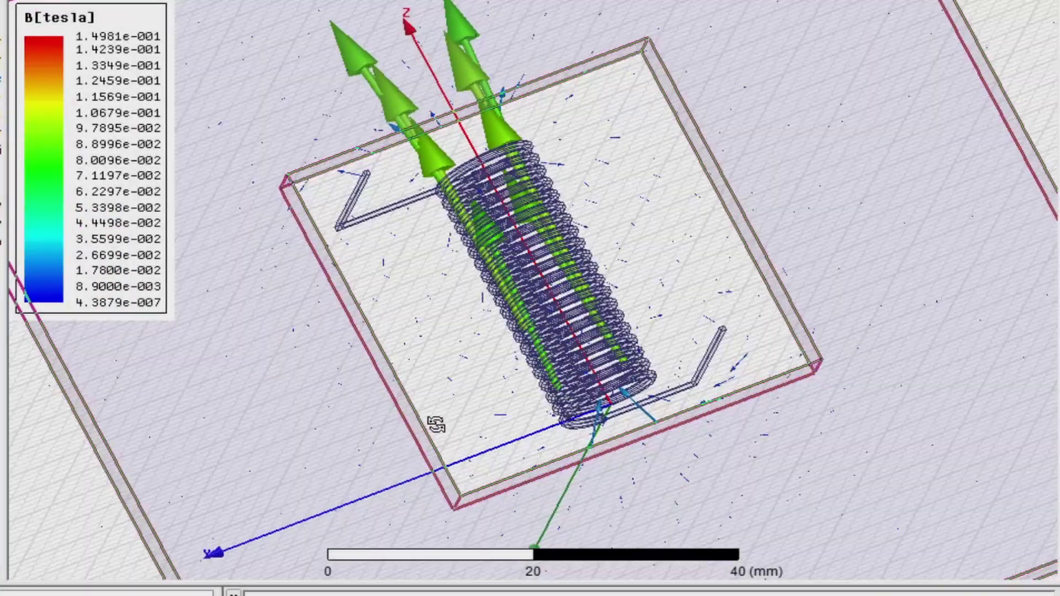
{"action": "left_click_drag", "start_coordinate": [433, 421], "coordinate": [1, 519]}
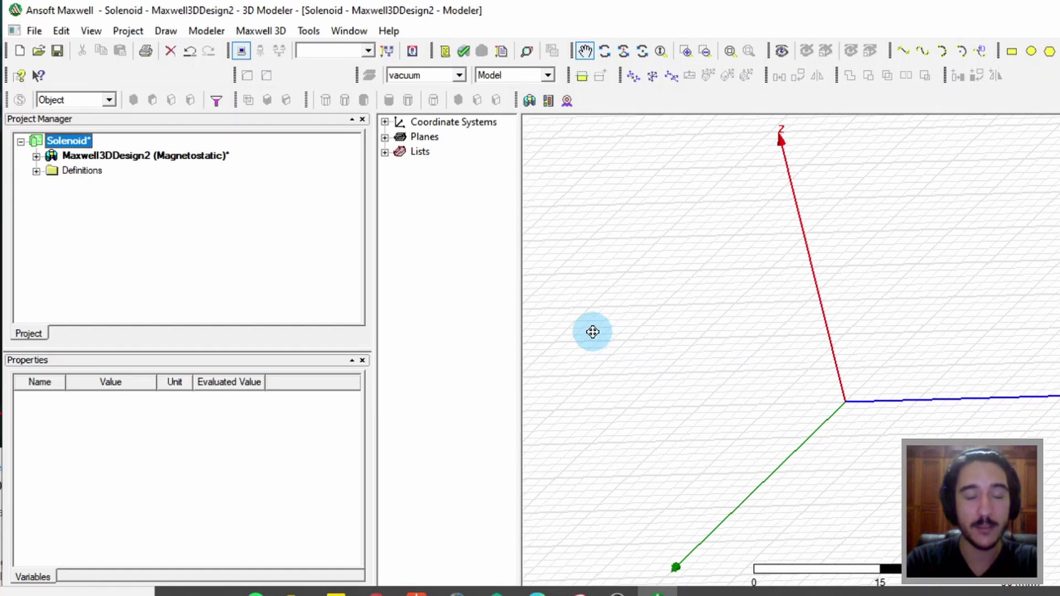
- Open the solution type settings of Maxwell3DDesign2 and review the magnetic and electric solver options
{"action": "left_click", "coordinate": [139, 160]}
{"action": "right_click", "coordinate": [134, 152]}
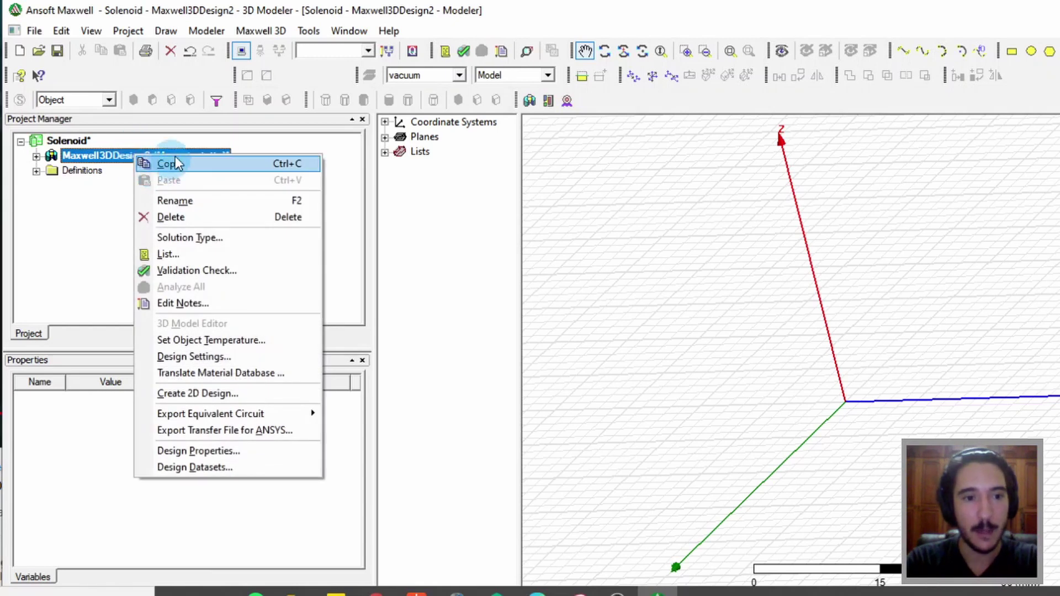
{"action": "left_click", "coordinate": [197, 237]}
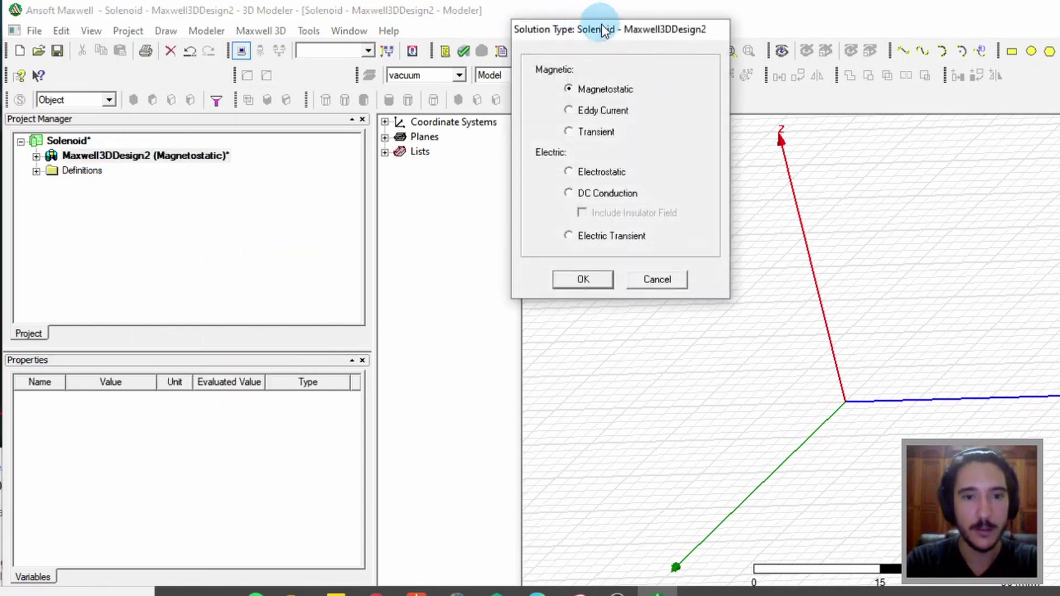
{"action": "left_click_drag", "start_coordinate": [601, 27], "coordinate": [642, 190]}
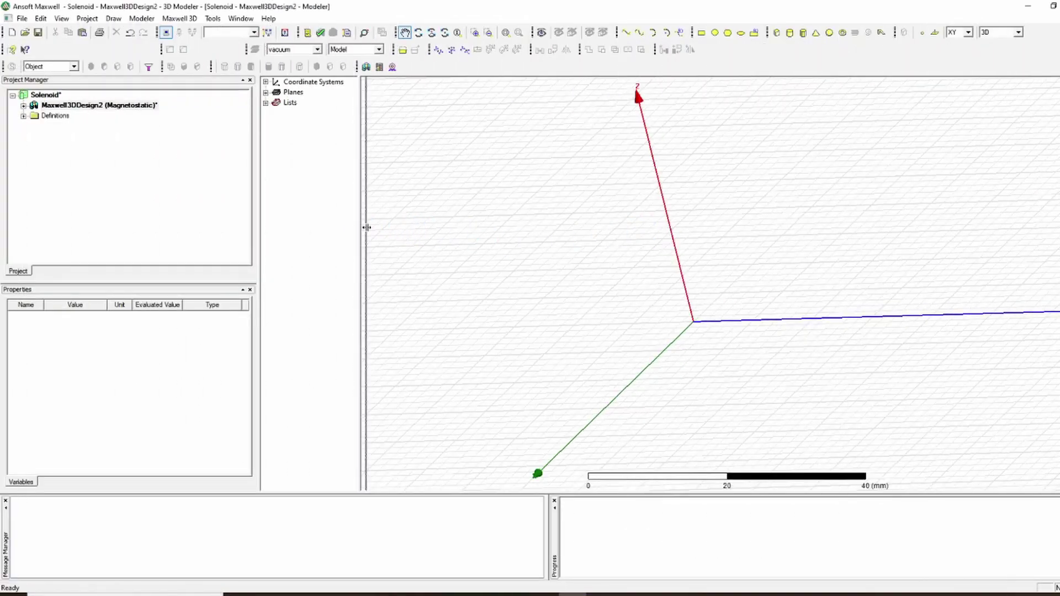
- Start a PolygonHelix user-defined primitive from the SegmentedHelix group of the SysLib library
{"action": "left_click_drag", "start_coordinate": [367, 227], "coordinate": [410, 229]}
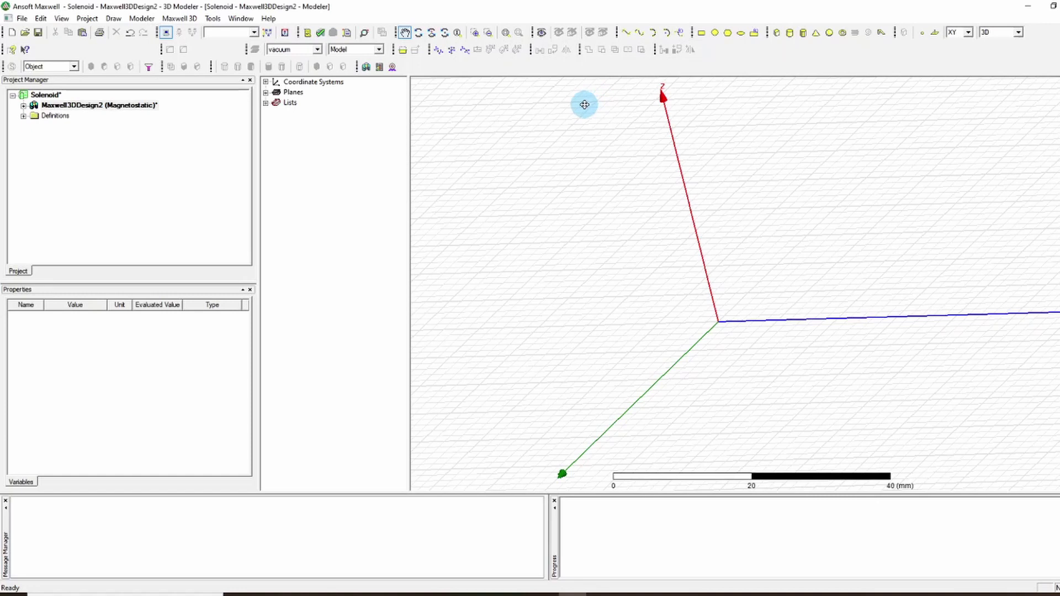
{"action": "left_click", "coordinate": [113, 20]}
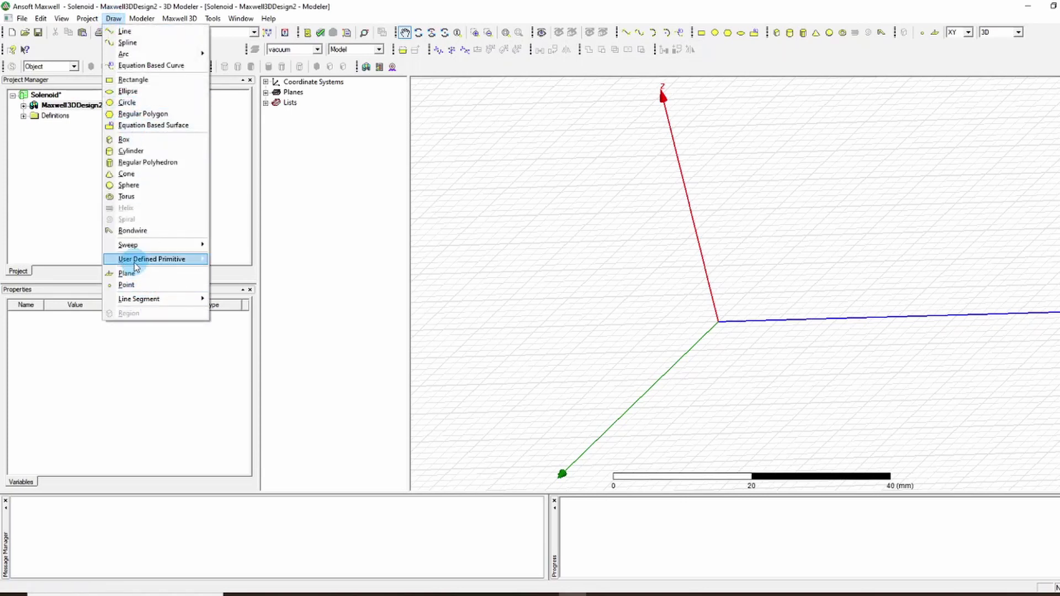
{"action": "mouse_move", "coordinate": [198, 265]}
{"action": "mouse_move", "coordinate": [238, 259]}
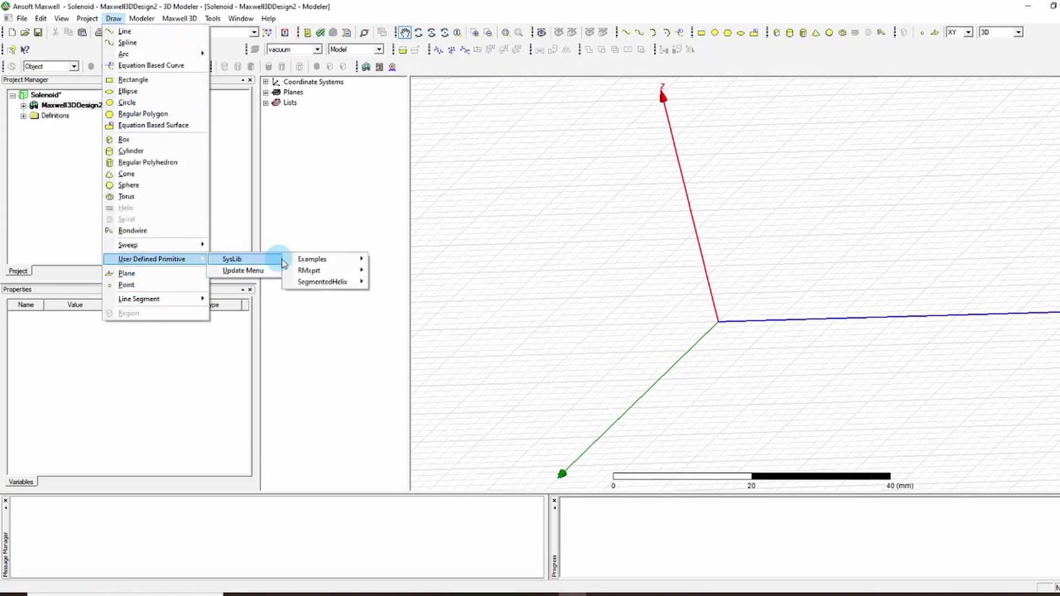
{"action": "mouse_move", "coordinate": [304, 264]}
{"action": "mouse_move", "coordinate": [320, 283]}
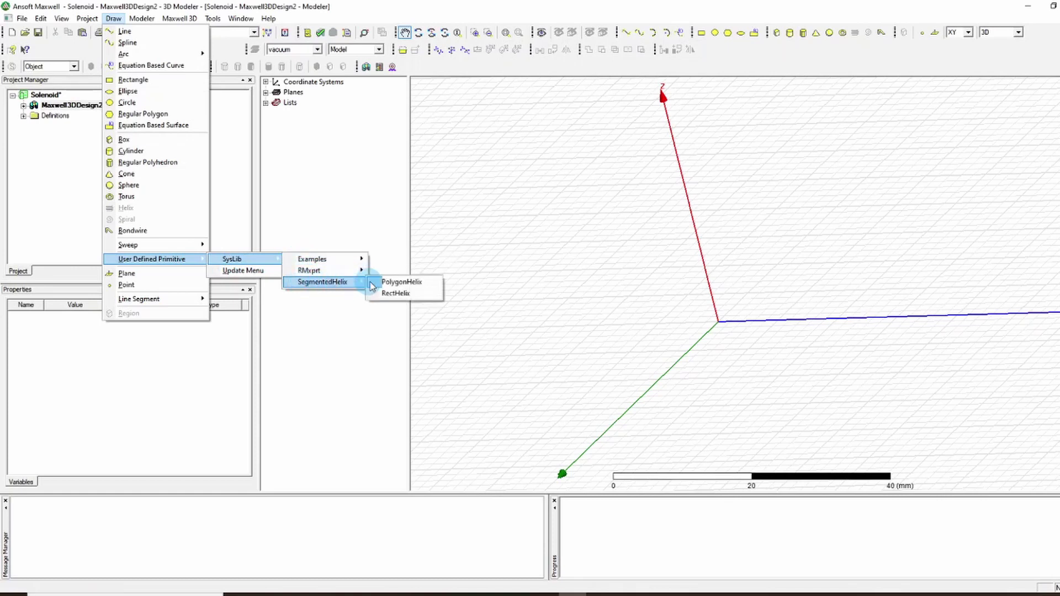
{"action": "left_click", "coordinate": [387, 282]}
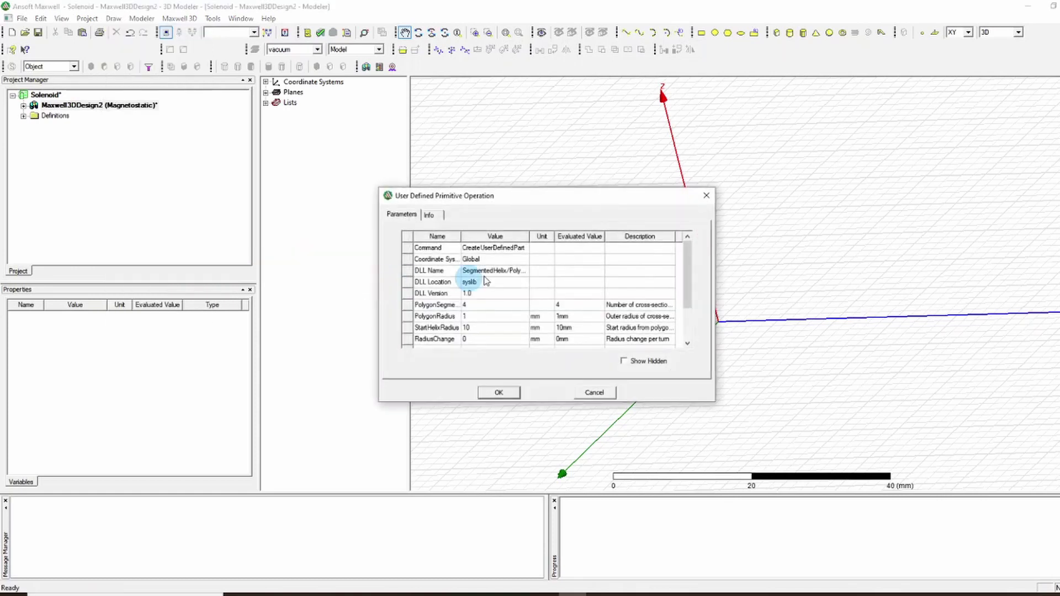
- Look through the helix parameter list and widen its Name and Value columns to show the full entries
{"action": "scroll", "coordinate": [535, 266], "scroll_direction": "down", "scroll_amount": 1}
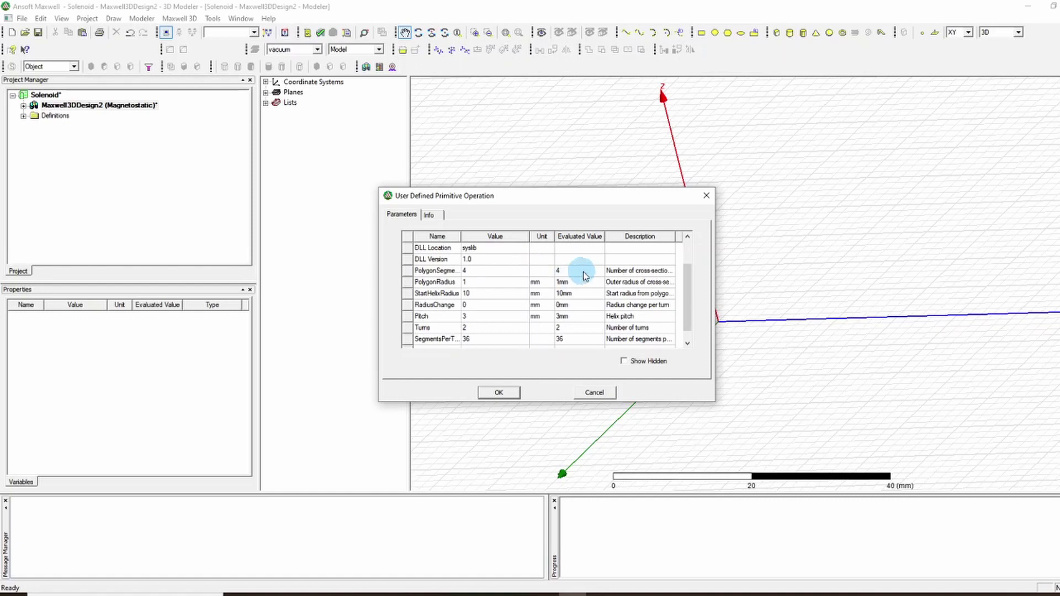
{"action": "scroll", "coordinate": [533, 287], "scroll_direction": "up", "scroll_amount": 1}
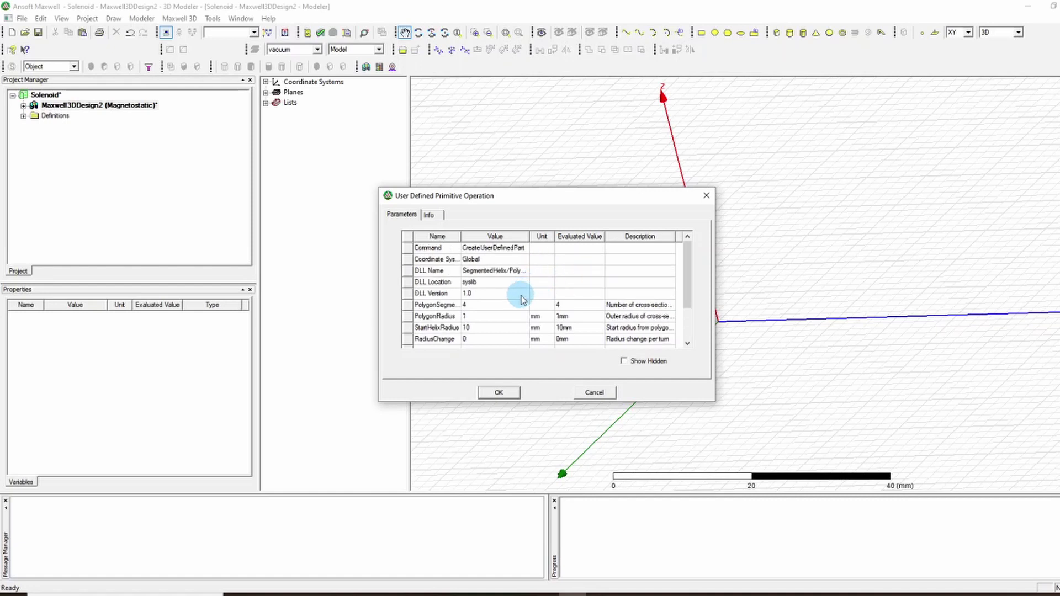
{"action": "scroll", "coordinate": [521, 298], "scroll_direction": "down", "scroll_amount": 2}
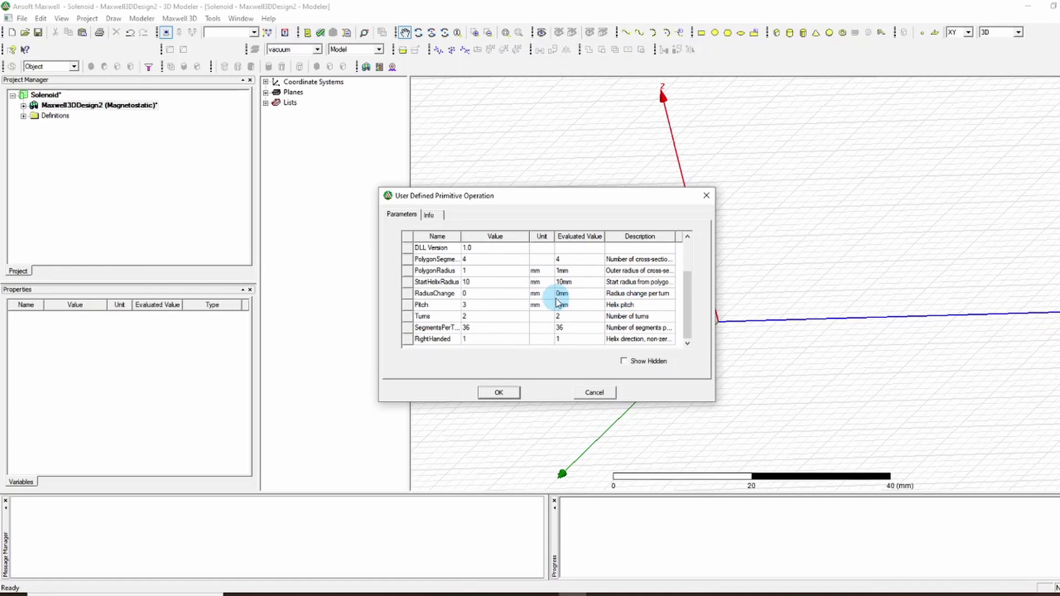
{"action": "scroll", "coordinate": [557, 301], "scroll_direction": "up", "scroll_amount": 2}
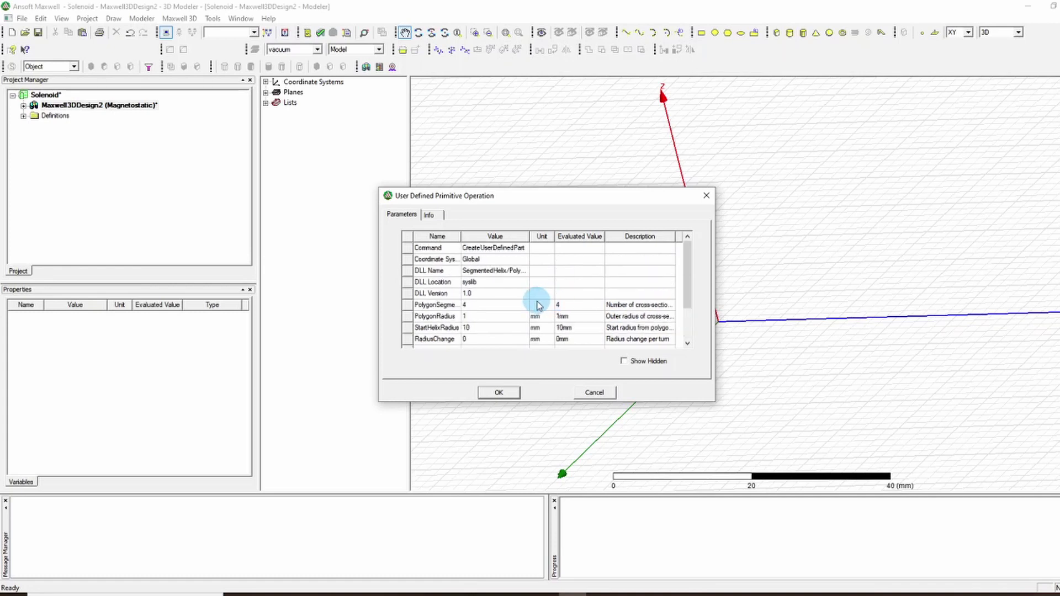
{"action": "scroll", "coordinate": [538, 306], "scroll_direction": "down", "scroll_amount": 1}
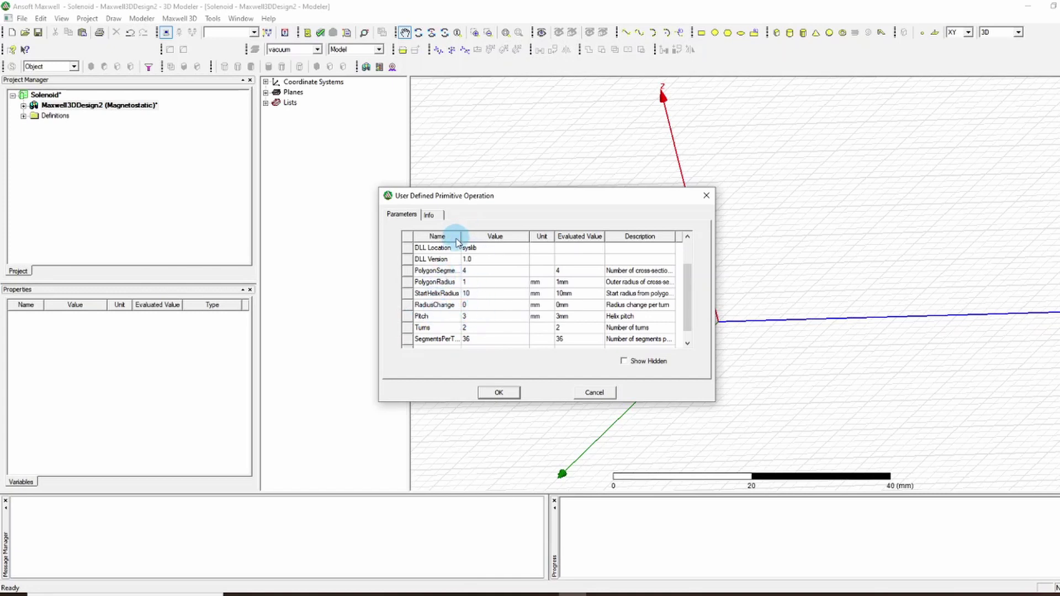
{"action": "left_click_drag", "start_coordinate": [460, 237], "coordinate": [486, 236]}
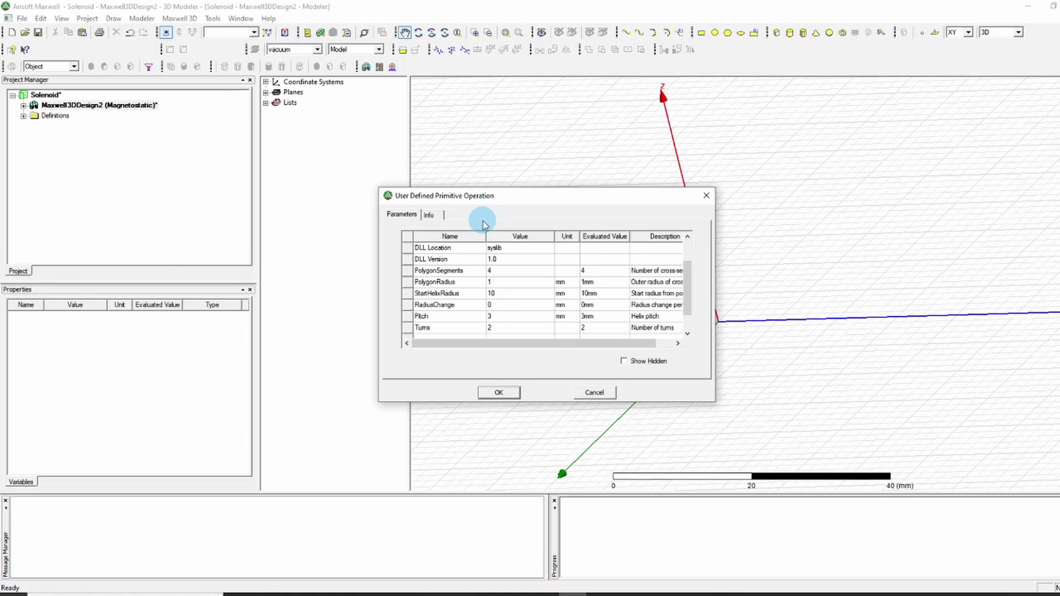
{"action": "scroll", "coordinate": [524, 273], "scroll_direction": "up", "scroll_amount": 1}
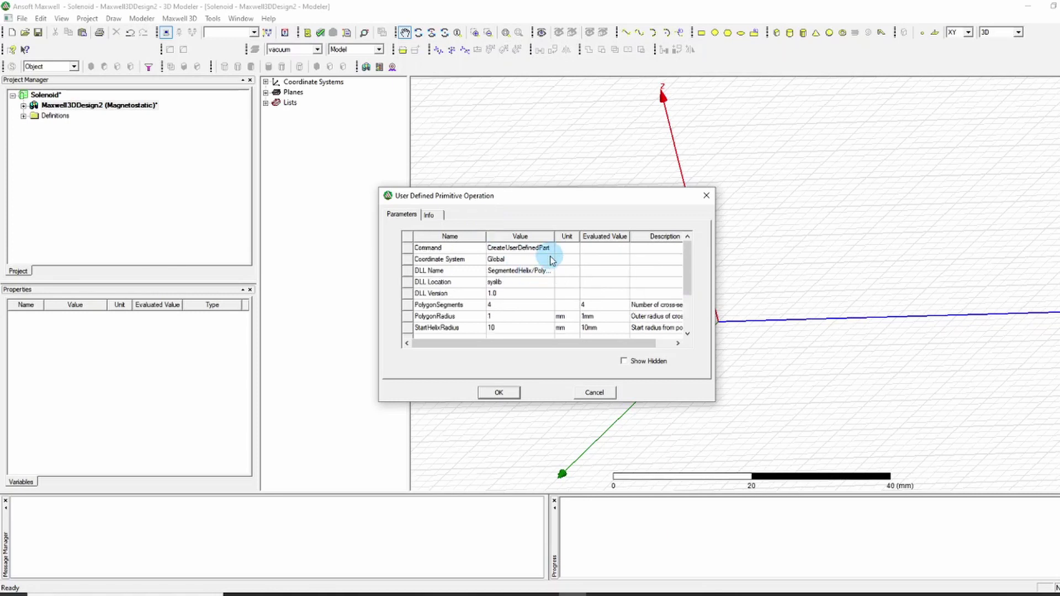
{"action": "left_click", "coordinate": [554, 236]}
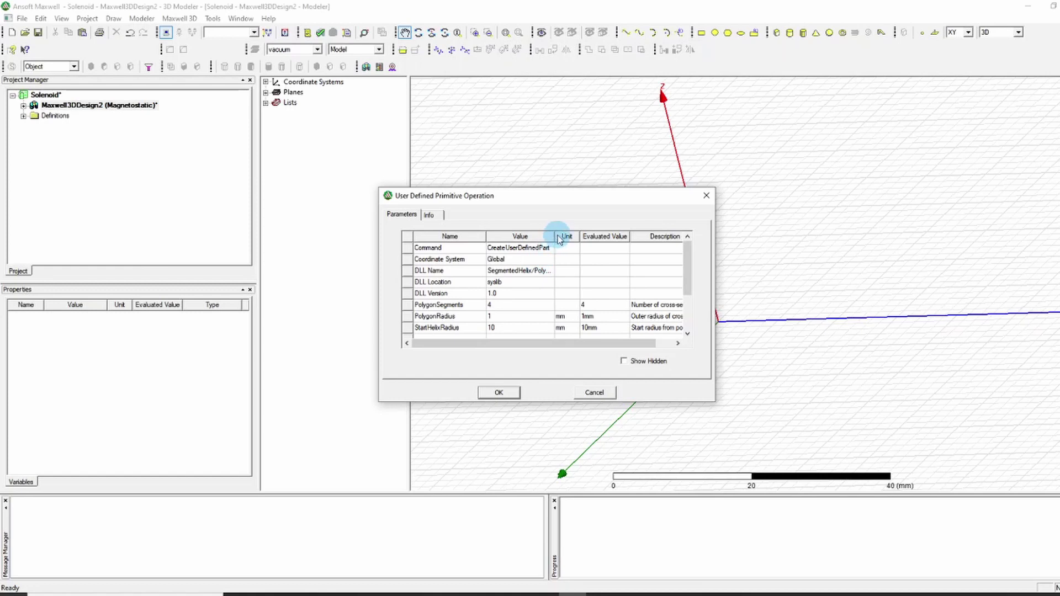
{"action": "left_click_drag", "start_coordinate": [555, 236], "coordinate": [574, 237]}
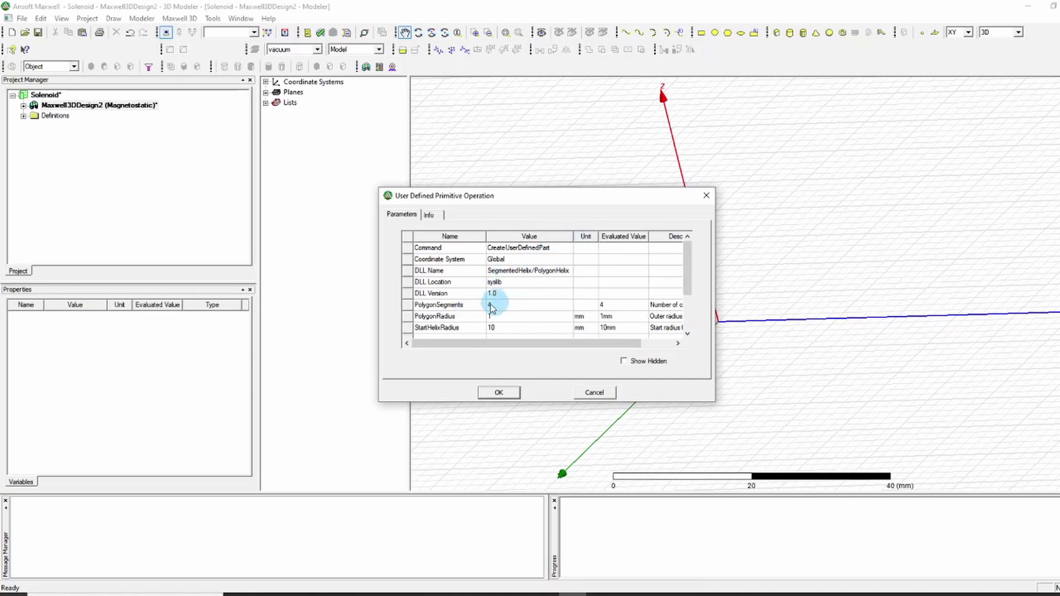
- Examine the helix parameters, from the polygon segments and radii to pitch, turns, segments per turn and handedness
{"action": "left_click", "coordinate": [487, 307]}
{"action": "scroll", "coordinate": [489, 290], "scroll_direction": "down", "scroll_amount": 1}
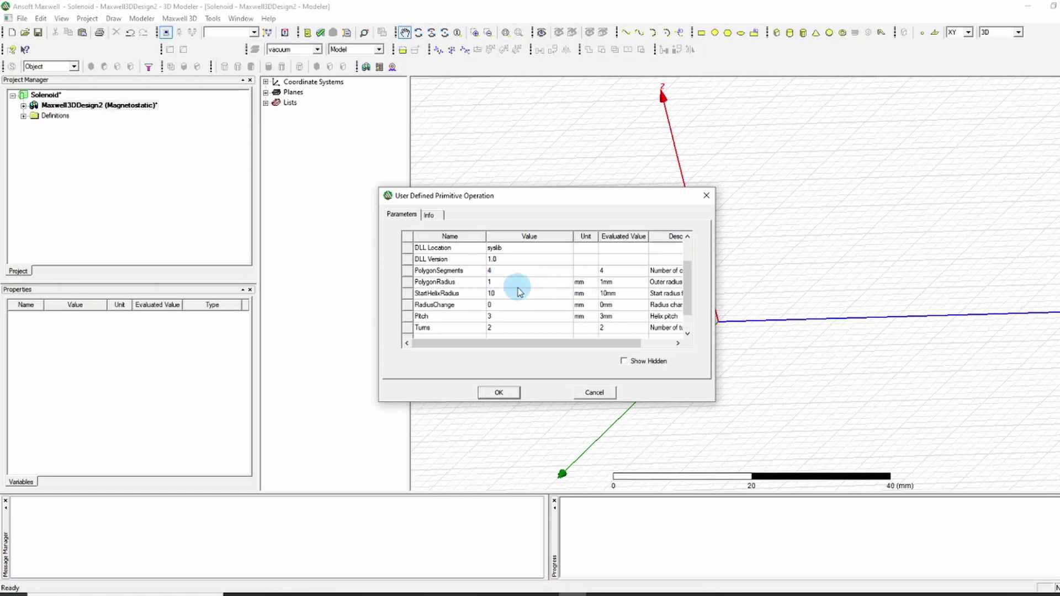
{"action": "scroll", "coordinate": [690, 272], "scroll_direction": "down", "scroll_amount": 1}
{"action": "left_click", "coordinate": [572, 315]}
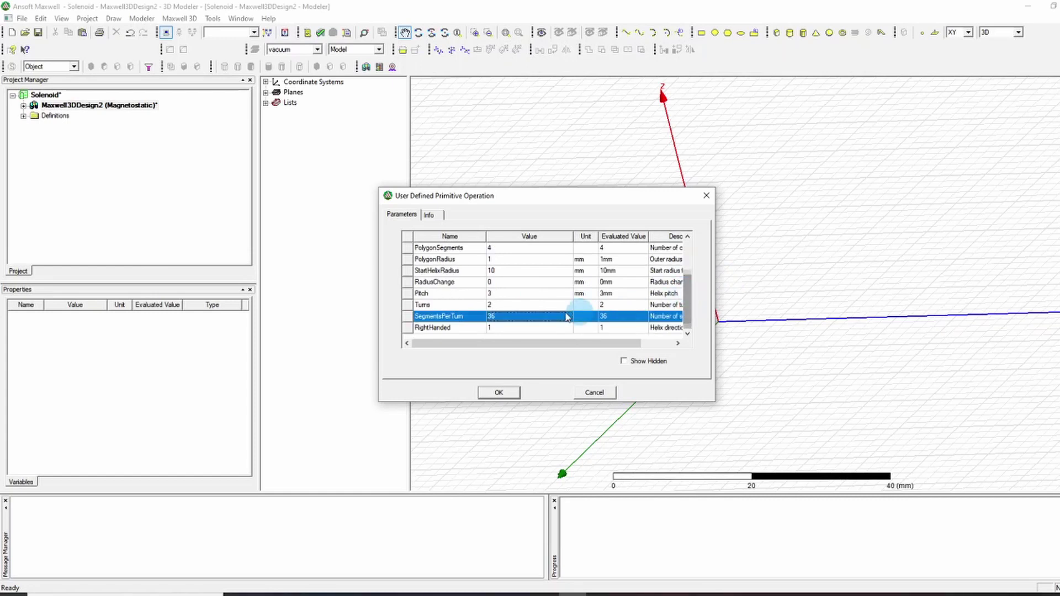
{"action": "left_click", "coordinate": [494, 286]}
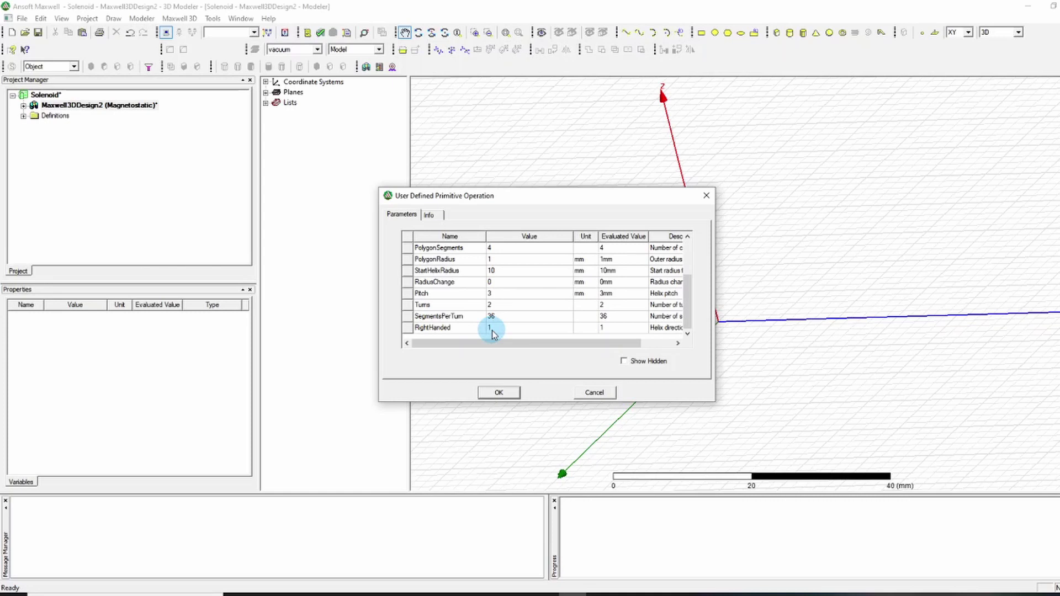
{"action": "scroll", "coordinate": [503, 298], "scroll_direction": "up", "scroll_amount": 1}
{"action": "scroll", "coordinate": [503, 298], "scroll_direction": "down", "scroll_amount": 1}
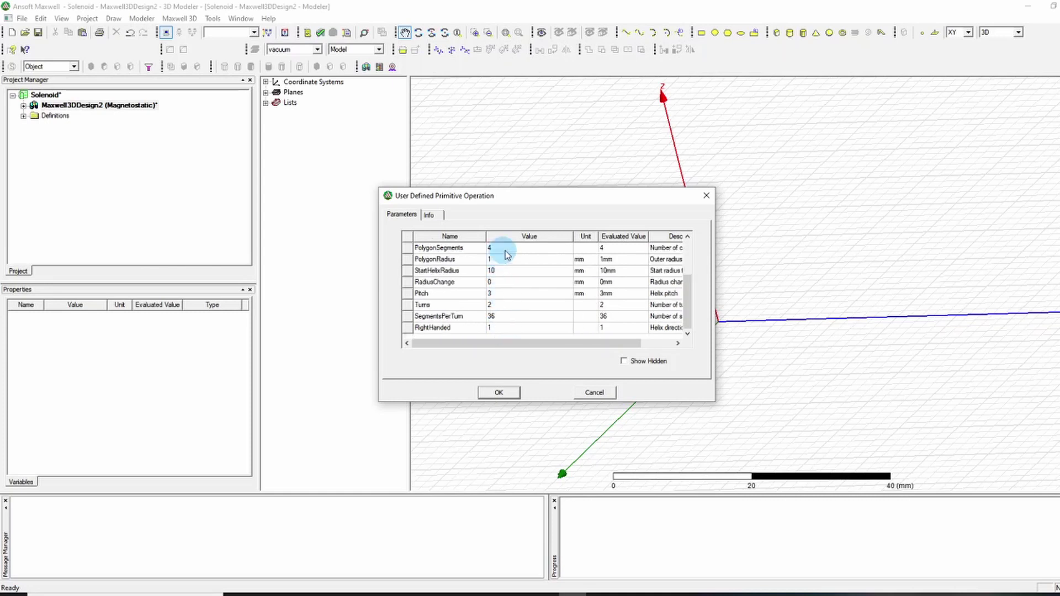
- Set the number of polygon segments in the helix cross-section to 8
{"action": "scroll", "coordinate": [508, 254], "scroll_direction": "up", "scroll_amount": 1}
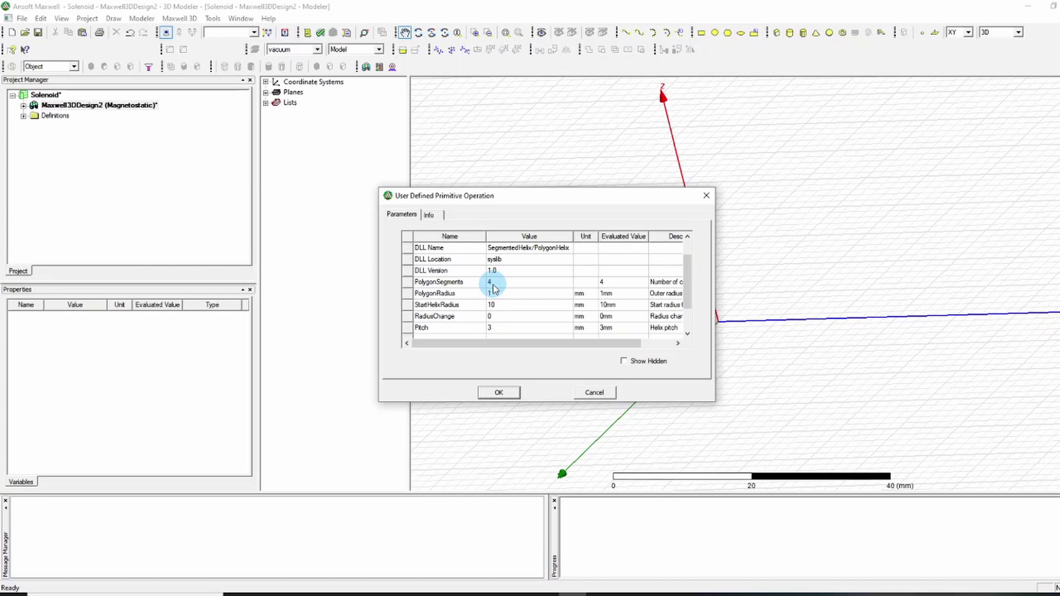
{"action": "left_click", "coordinate": [493, 284]}
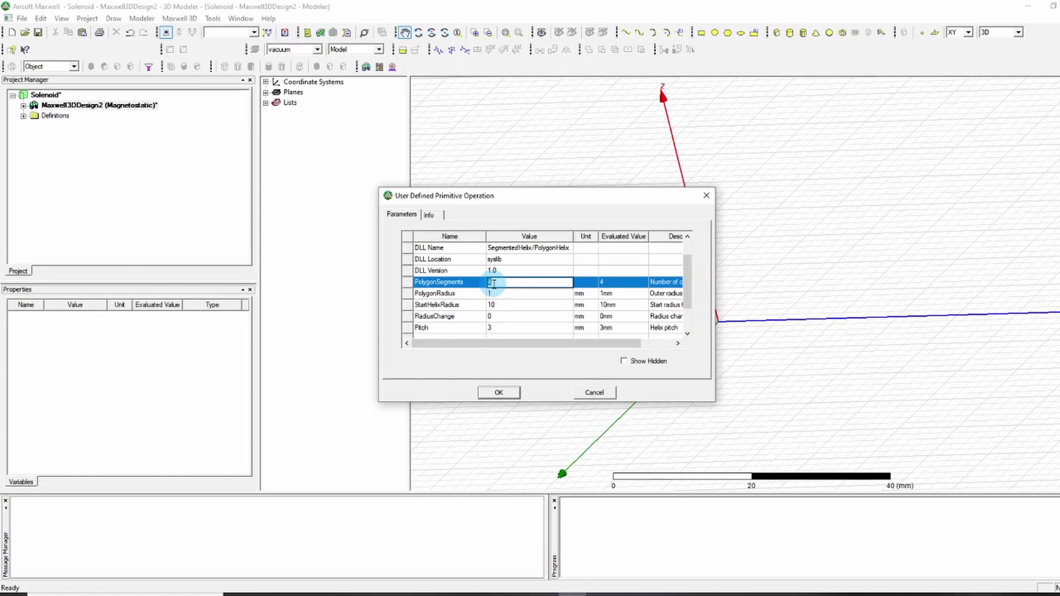
{"action": "type", "text": "7"}
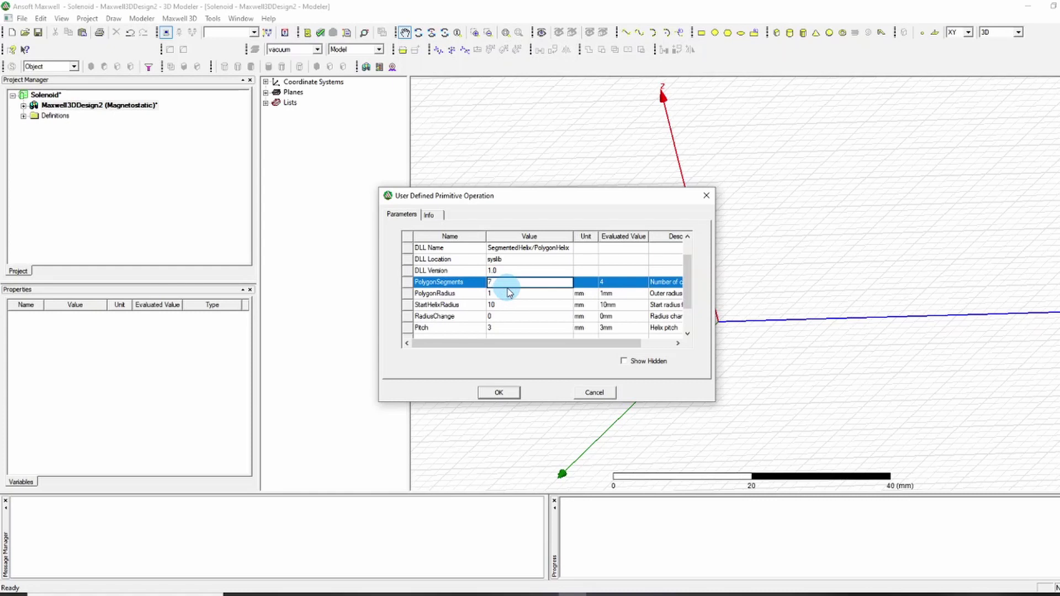
{"action": "key", "text": "BackSpace"}
{"action": "type", "text": "8"}
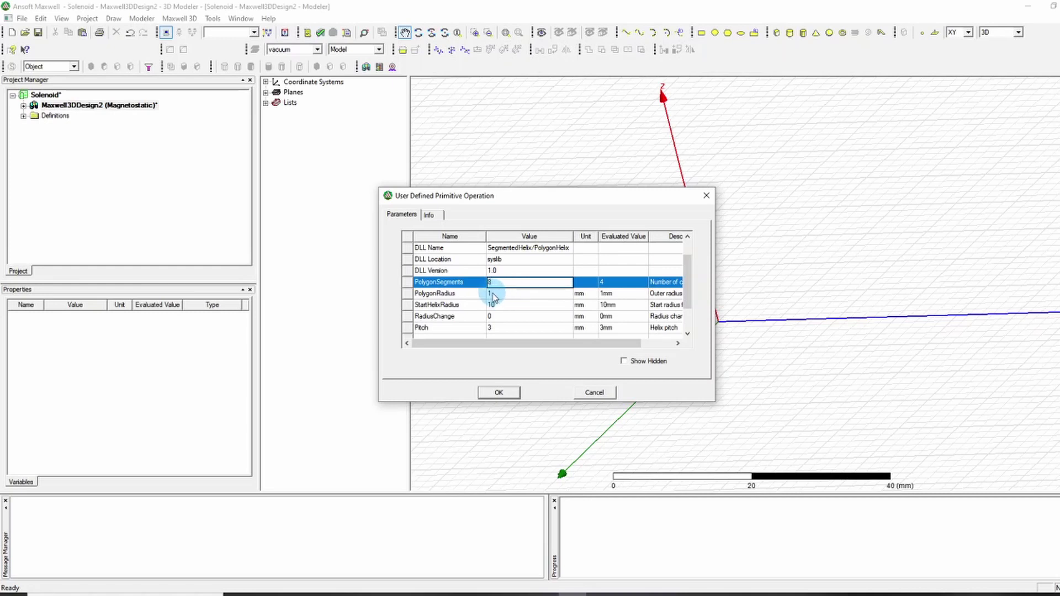
- Set the polygon radius of the helix cross-section to 0.5 mm
{"action": "left_click", "coordinate": [497, 297]}
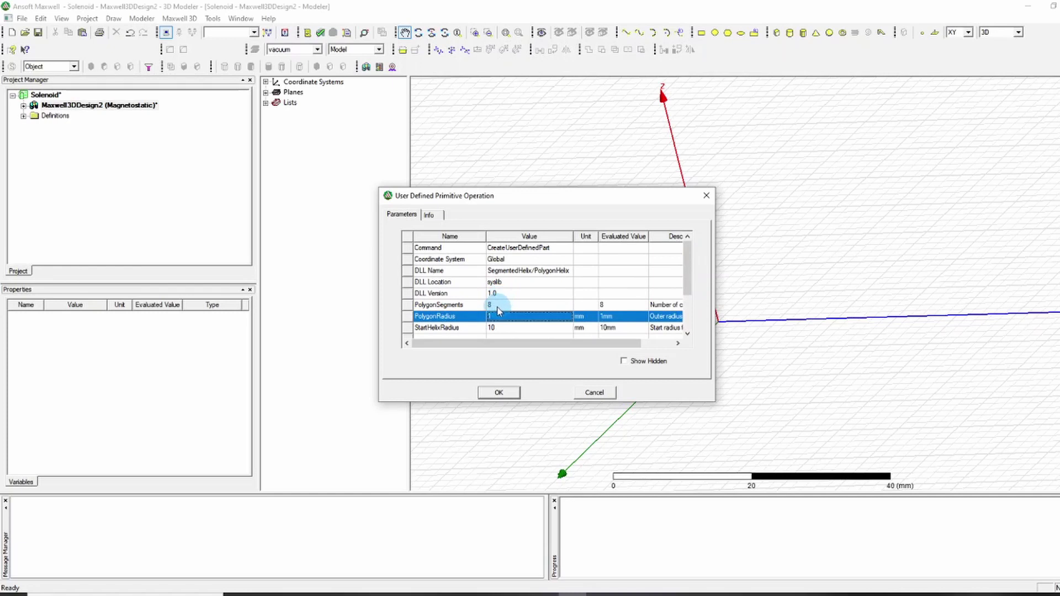
{"action": "scroll", "coordinate": [501, 304], "scroll_direction": "down", "scroll_amount": 1}
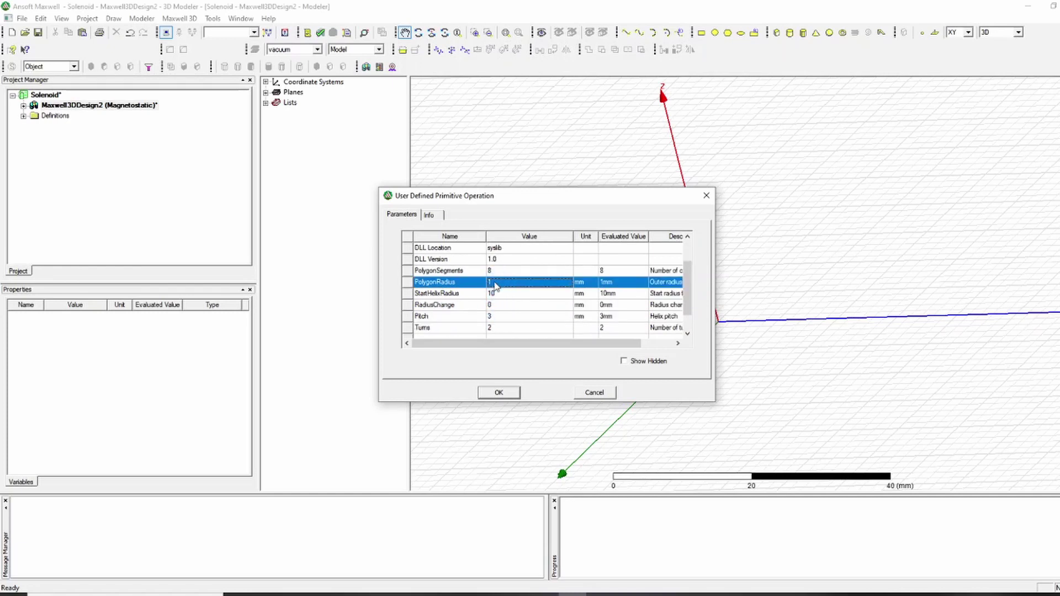
{"action": "left_click", "coordinate": [494, 283]}
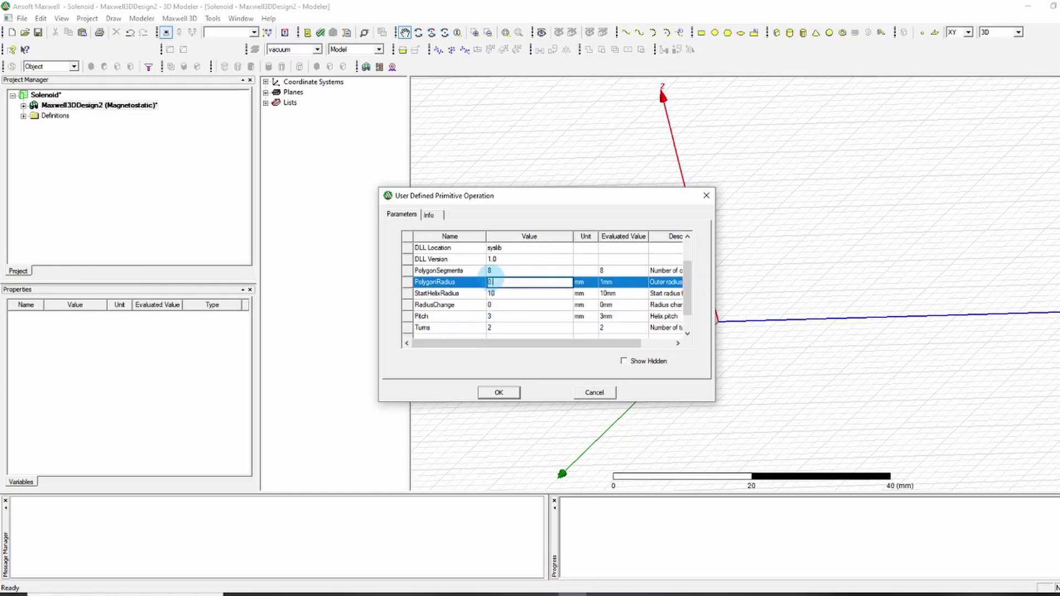
{"action": "type", "text": "0.5"}
{"action": "key", "text": "Return"}
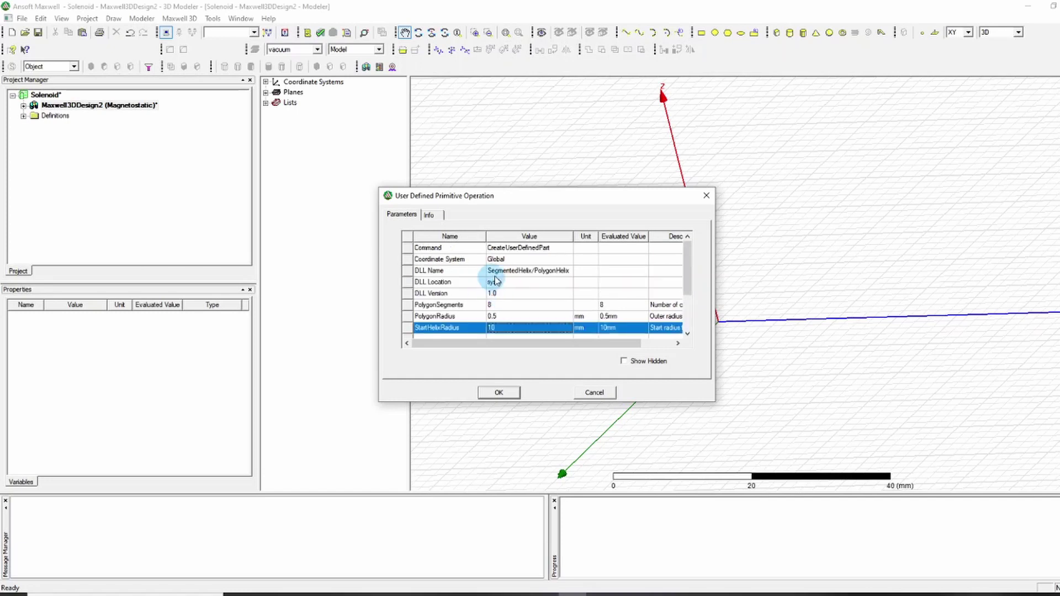
- Set the start helix radius to 5 mm and the helix pitch to 1.5 mm
{"action": "scroll", "coordinate": [503, 278], "scroll_direction": "down", "scroll_amount": 2}
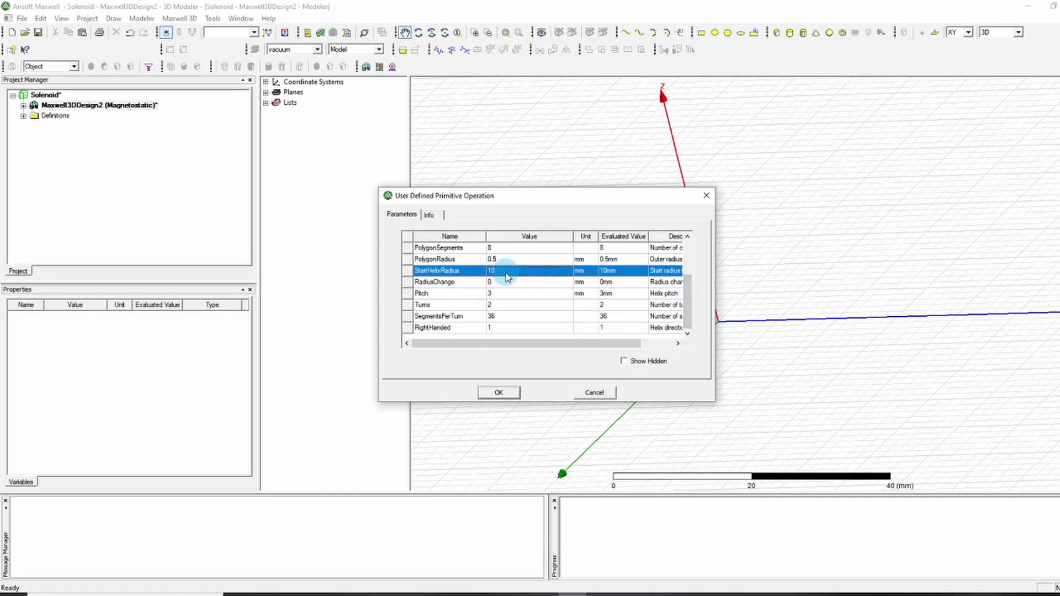
{"action": "left_click", "coordinate": [502, 272]}
{"action": "type", "text": "5"}
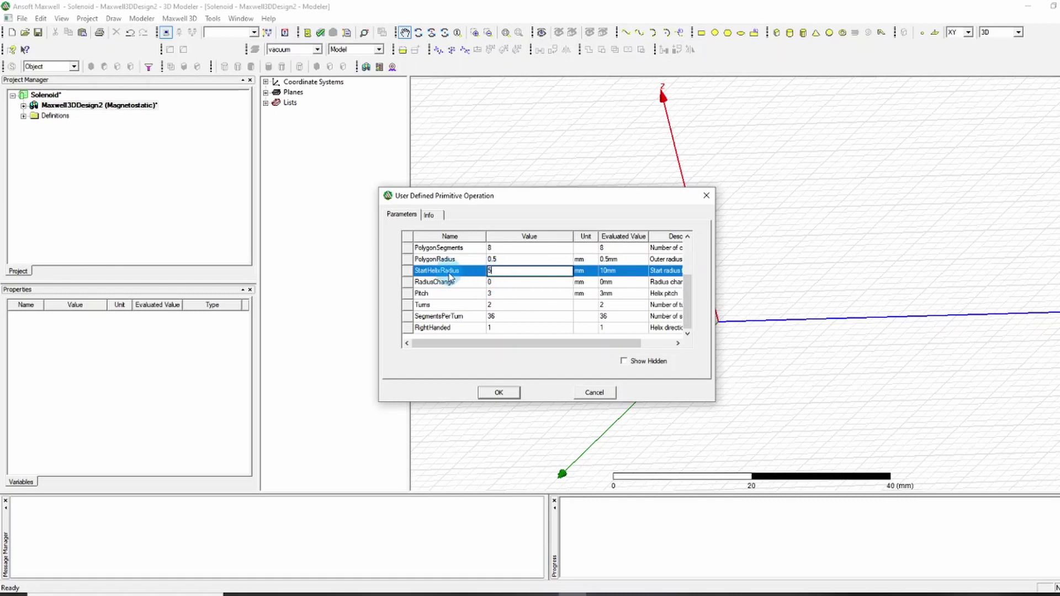
{"action": "left_click", "coordinate": [495, 297]}
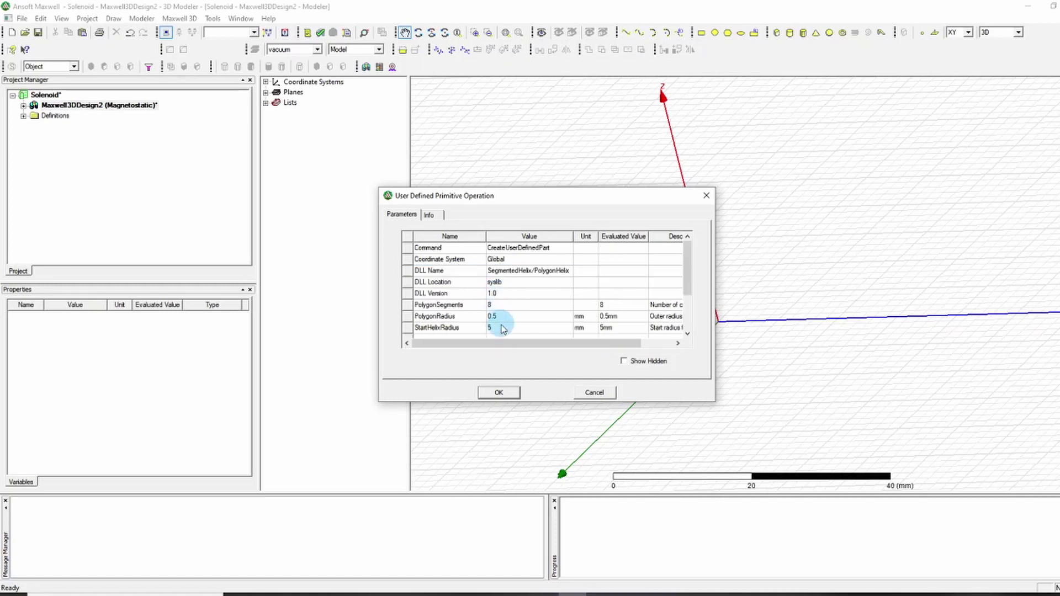
{"action": "left_click", "coordinate": [493, 297]}
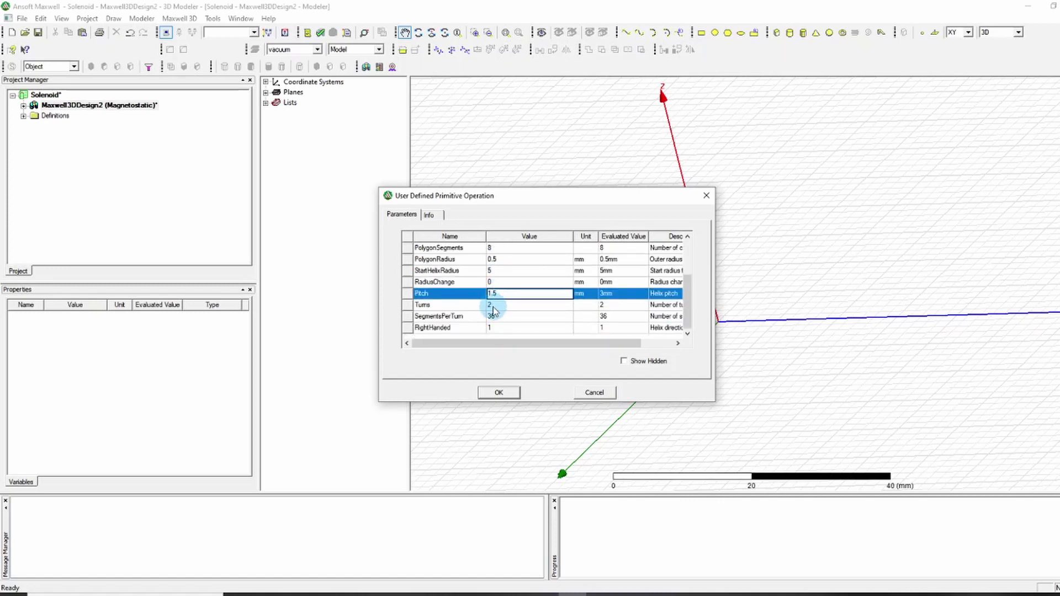
- Set the helix to 20 turns with 0 segments per turn and create the coil
{"action": "left_click", "coordinate": [493, 311]}
{"action": "left_click", "coordinate": [494, 305]}
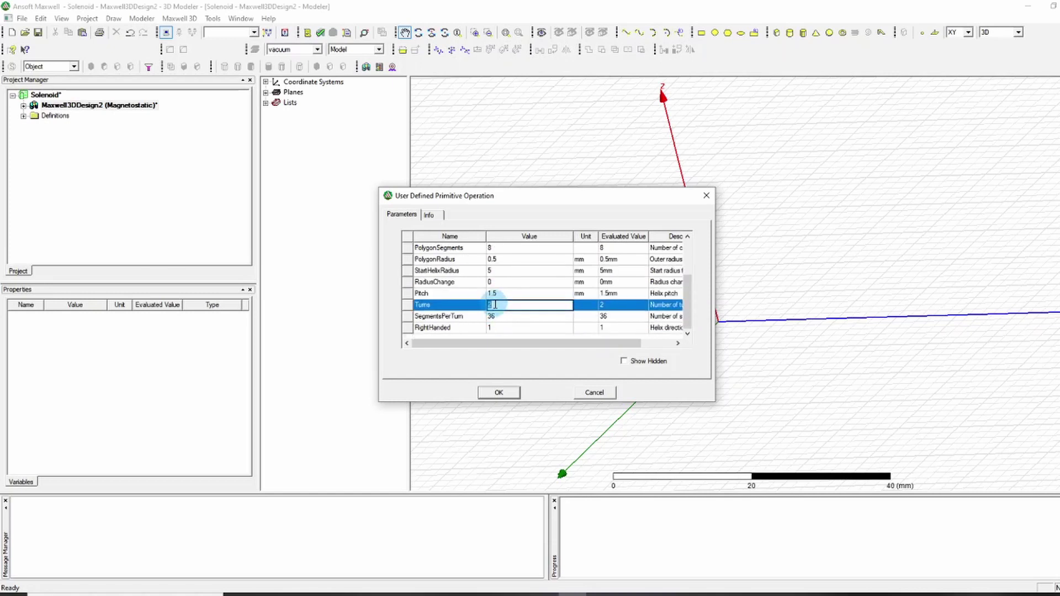
{"action": "type", "text": "20"}
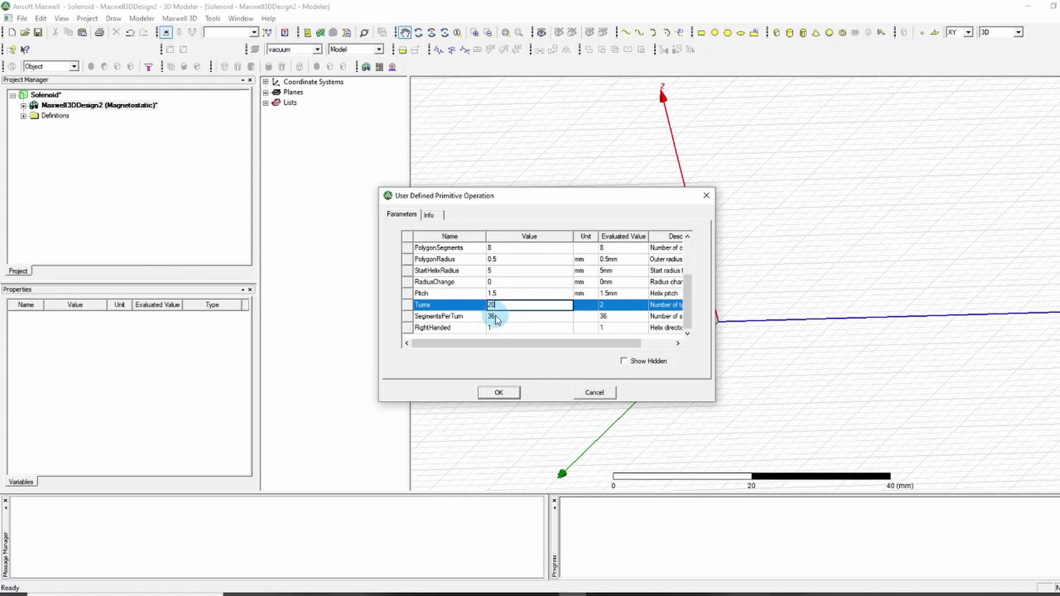
{"action": "left_click", "coordinate": [503, 319]}
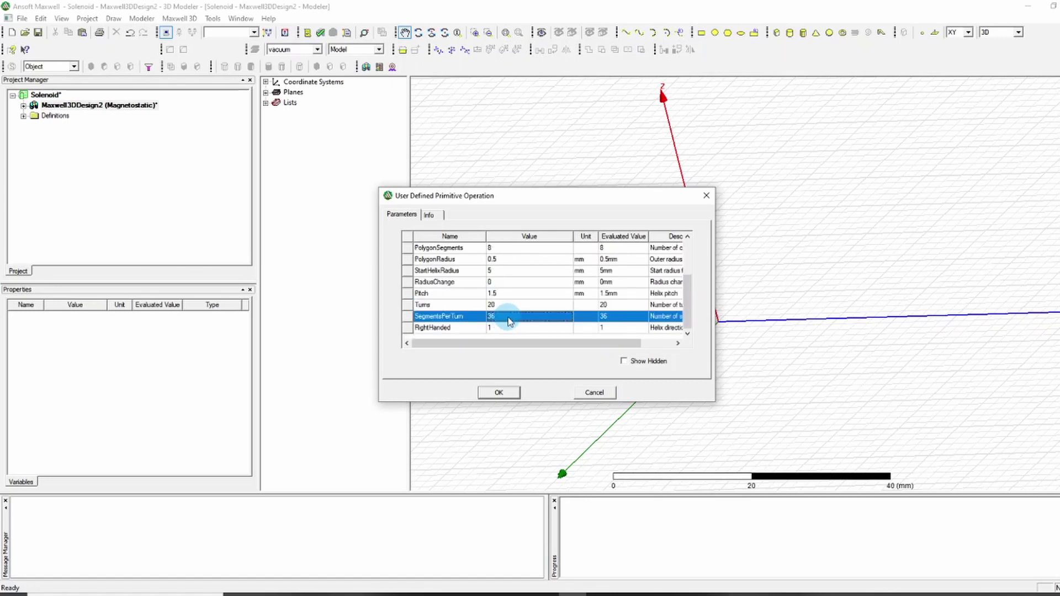
{"action": "left_click", "coordinate": [507, 319]}
{"action": "type", "text": "0"}
{"action": "left_click", "coordinate": [487, 393]}
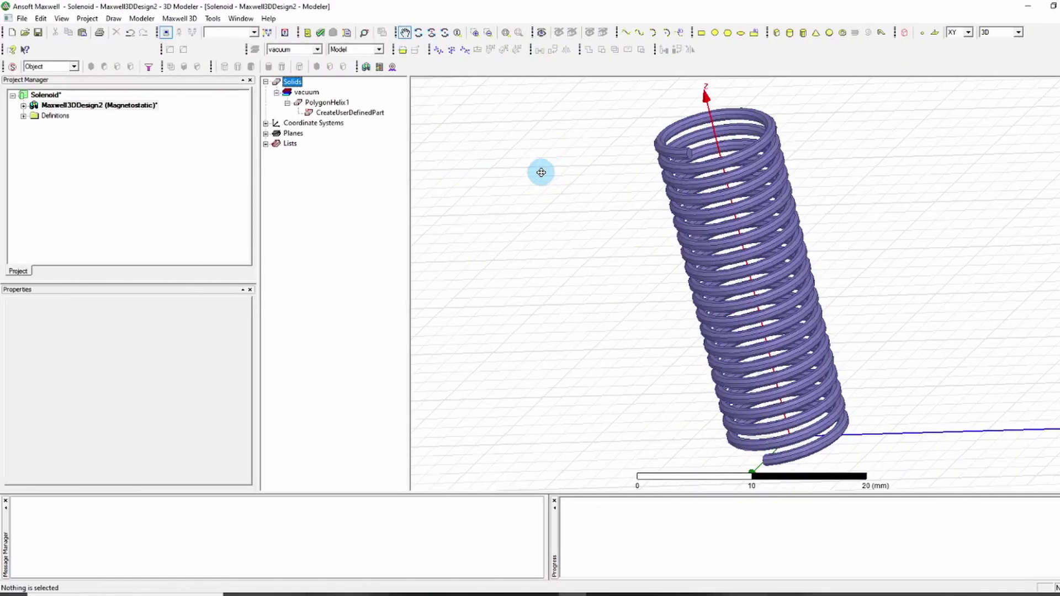
- Start a box with its base corner at X 0, Y -50, Z -35 mm
{"action": "scroll", "coordinate": [598, 142], "scroll_direction": "down", "scroll_amount": 1}
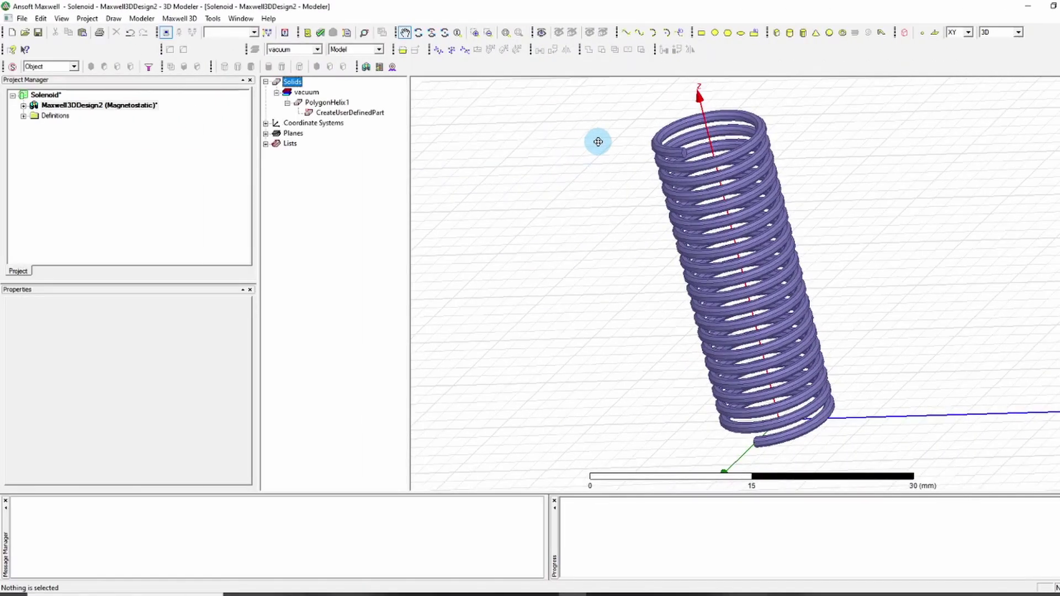
{"action": "left_click_drag", "start_coordinate": [598, 139], "coordinate": [767, 331], "text": "alt"}
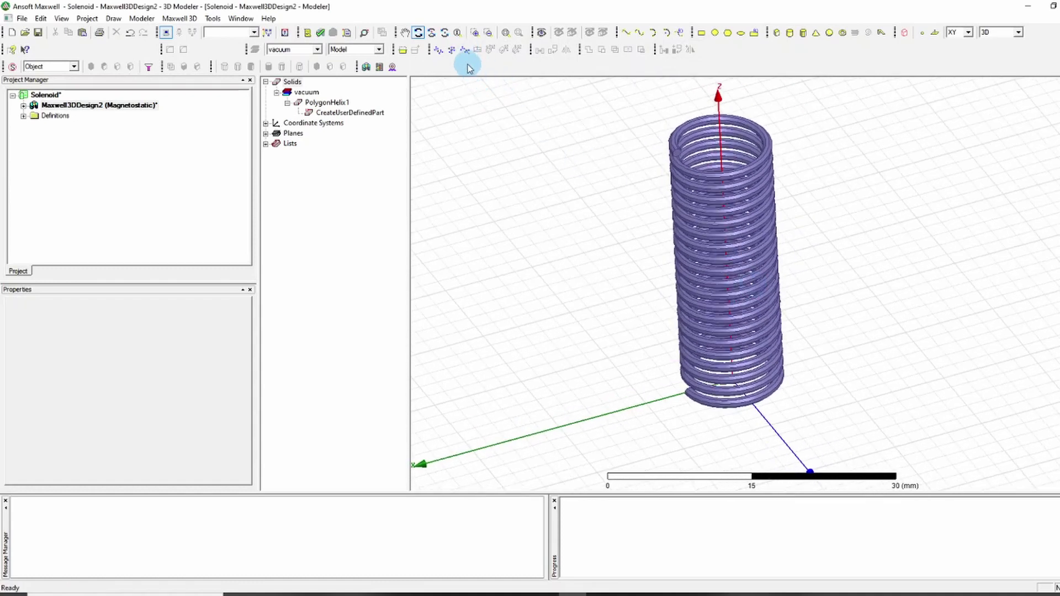
{"action": "left_click_drag", "start_coordinate": [792, 376], "coordinate": [783, 349]}
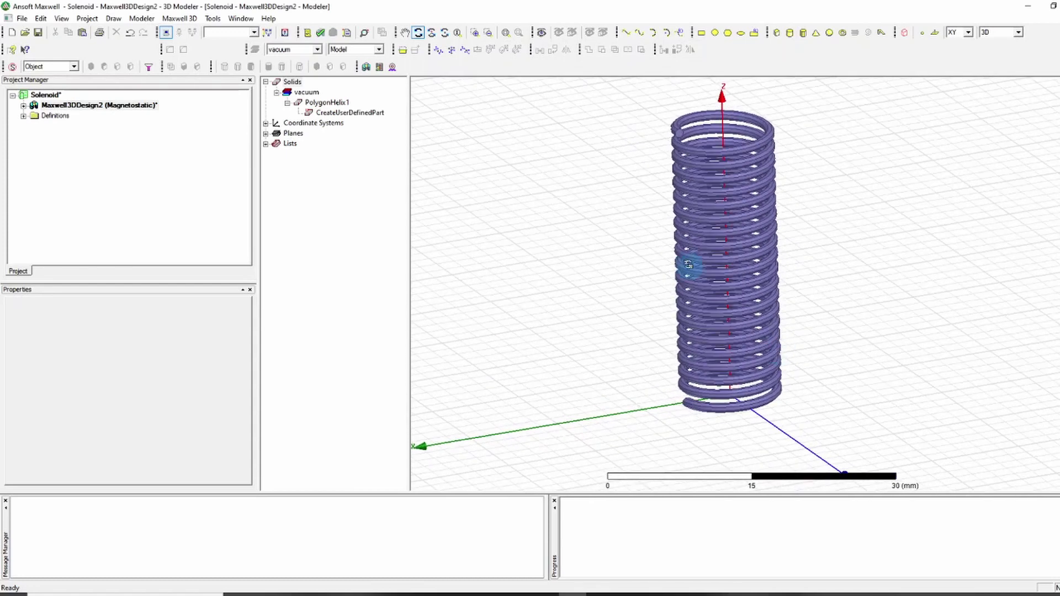
{"action": "left_click_drag", "start_coordinate": [687, 263], "coordinate": [597, 280]}
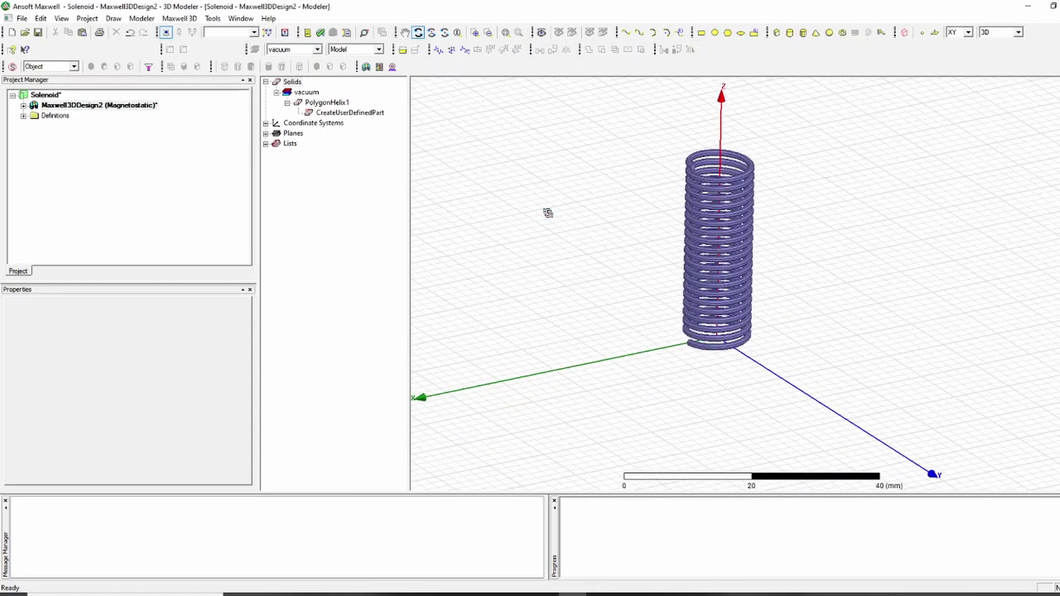
{"action": "left_click_drag", "start_coordinate": [547, 210], "coordinate": [597, 256]}
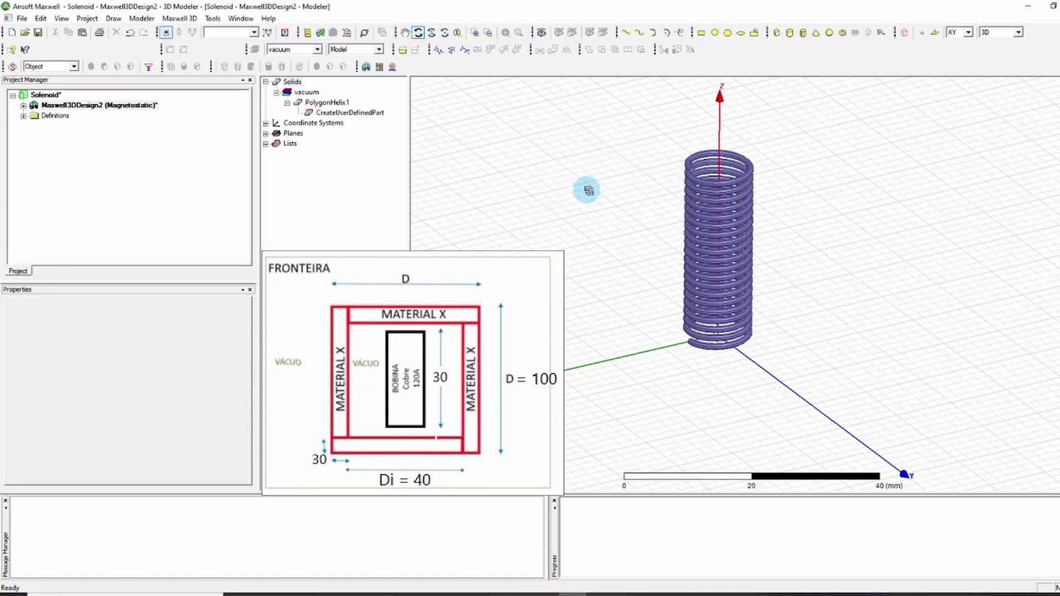
{"action": "left_click", "coordinate": [774, 33]}
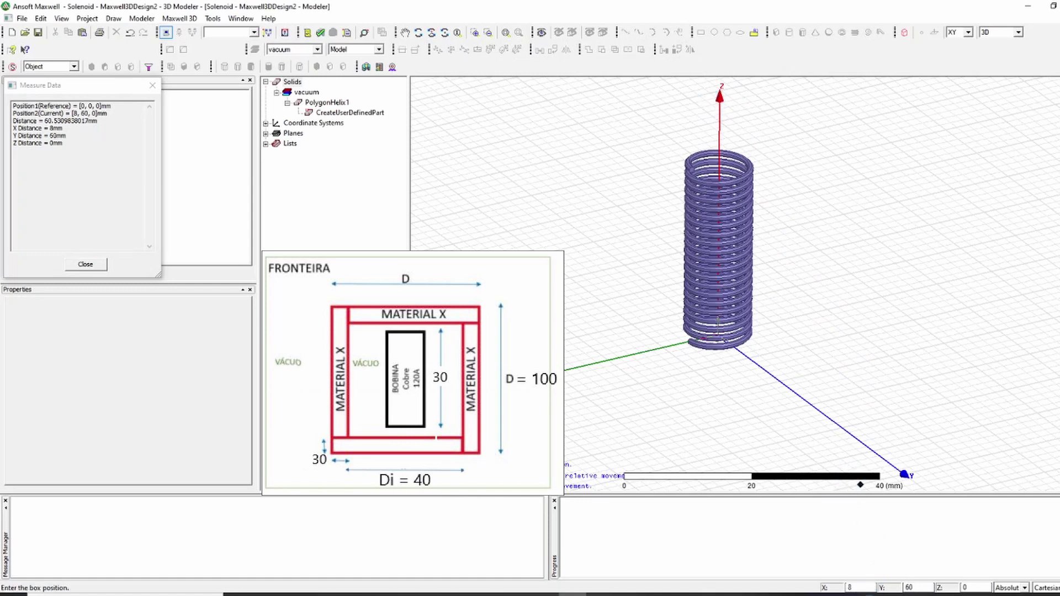
{"action": "left_click", "coordinate": [848, 586]}
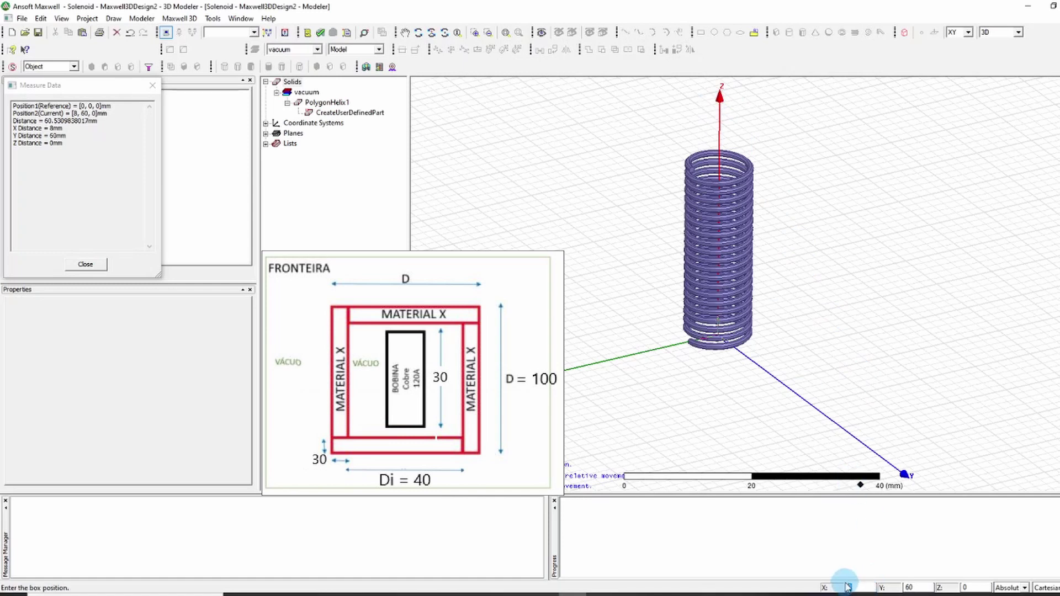
{"action": "type", "text": "0"}
{"action": "left_click", "coordinate": [905, 586]}
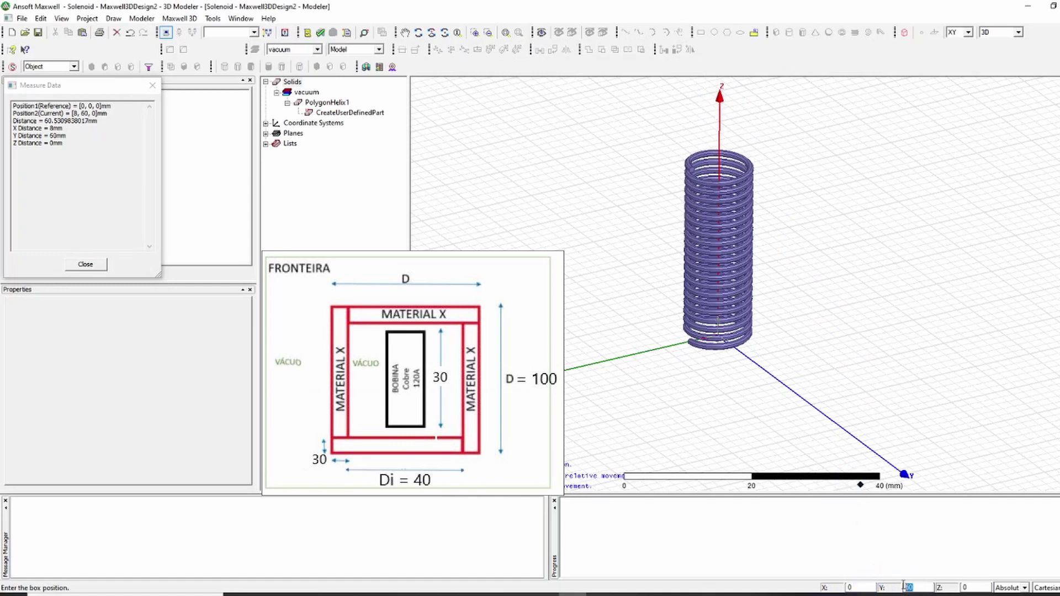
{"action": "type", "text": "-50"}
{"action": "left_click", "coordinate": [962, 587]}
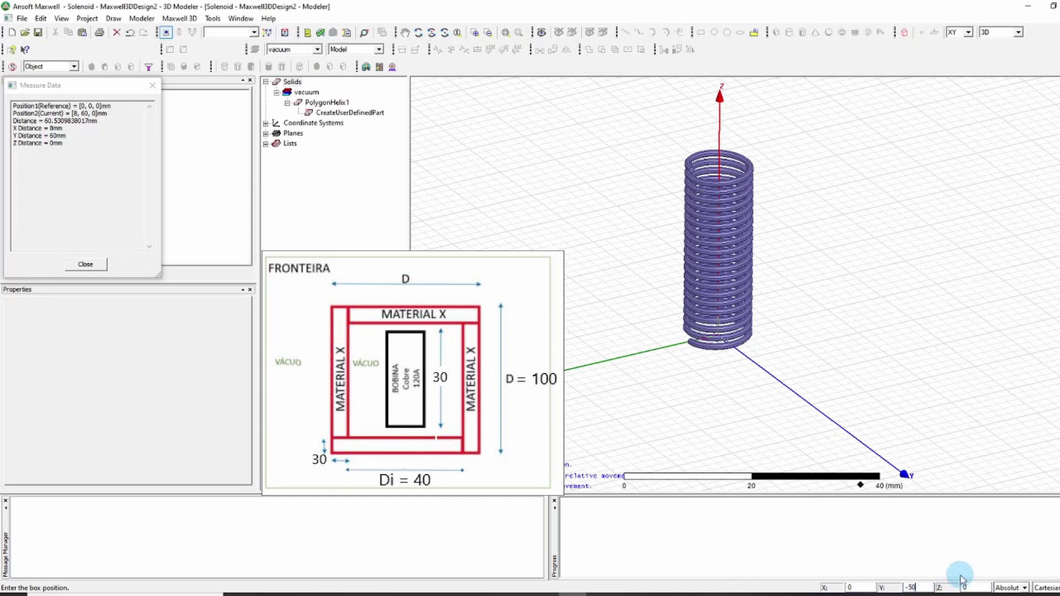
{"action": "left_click", "coordinate": [961, 586]}
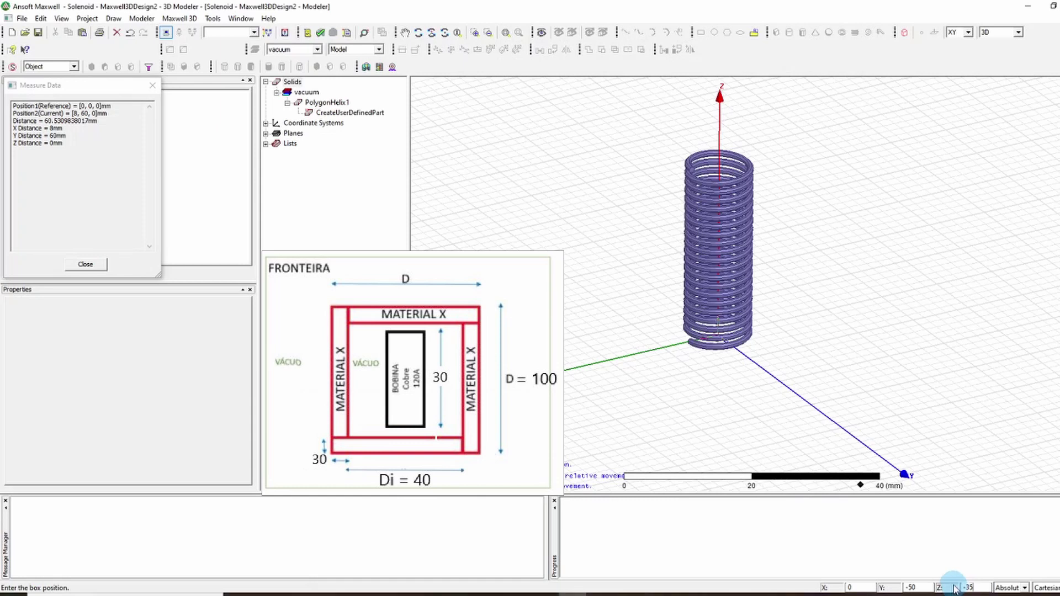
{"action": "key", "text": "Return"}
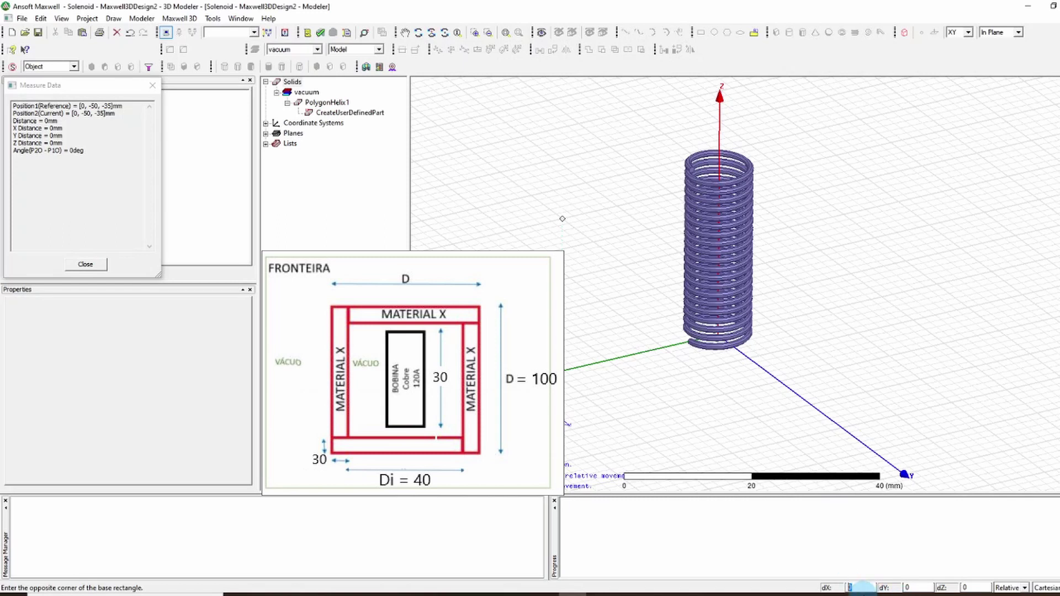
- Size the box to 5 mm in X, 100 mm in Y and 100 mm in Z
{"action": "left_click", "coordinate": [906, 587]}
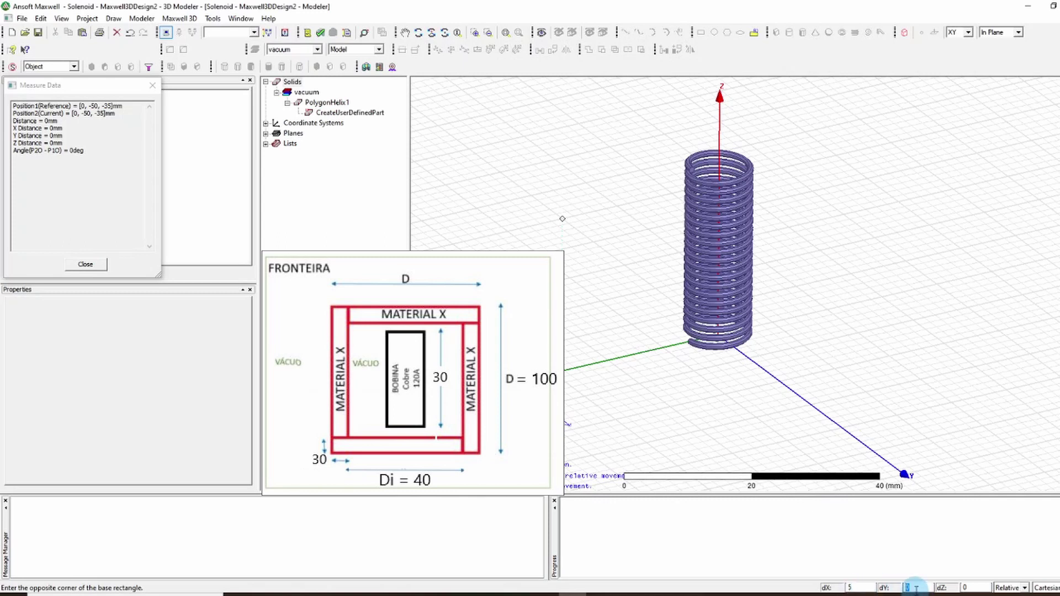
{"action": "type", "text": "100"}
{"action": "left_click", "coordinate": [978, 587]}
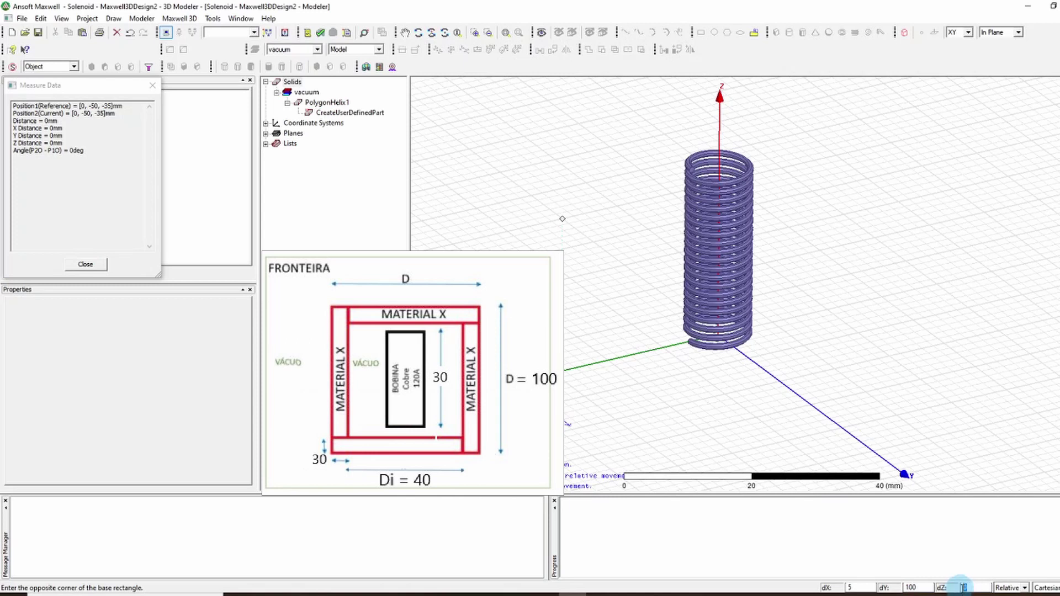
{"action": "type", "text": "100"}
{"action": "left_click", "coordinate": [962, 587]}
{"action": "key", "text": "Return"}
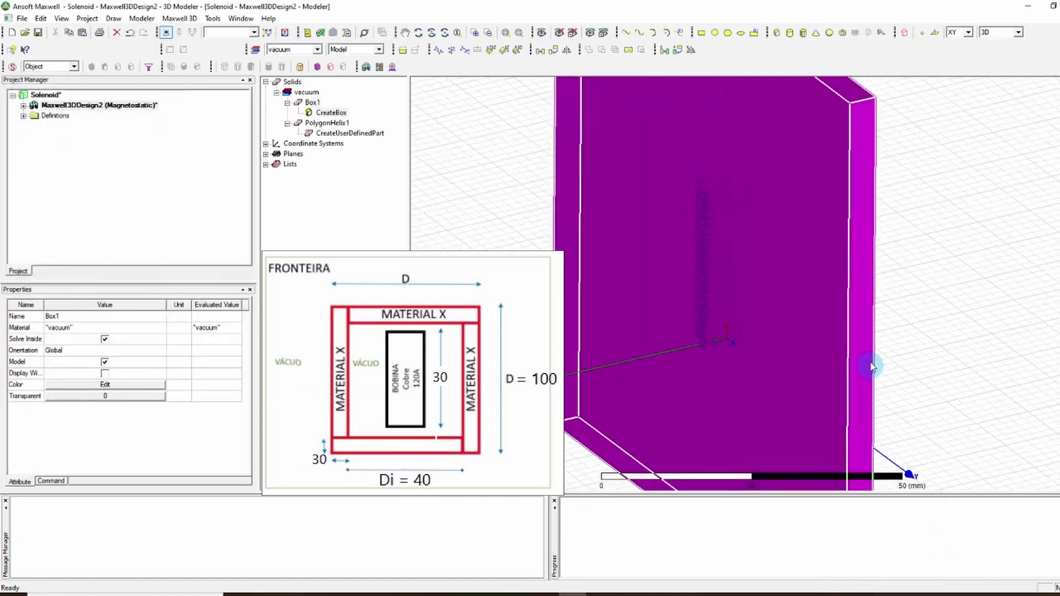
{"action": "scroll", "coordinate": [871, 360], "scroll_direction": "down", "scroll_amount": 5}
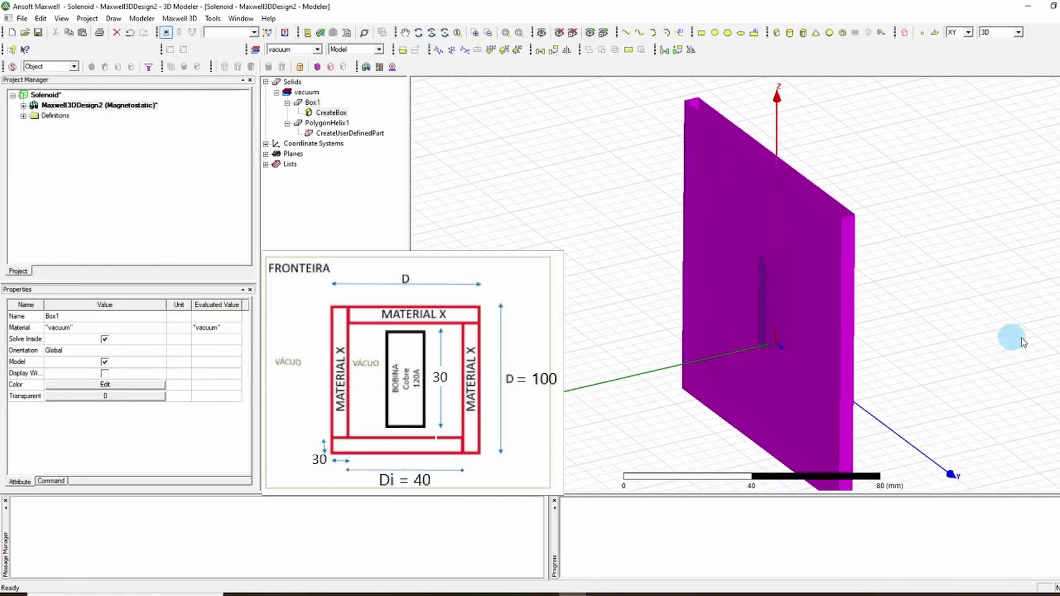
{"action": "left_click", "coordinate": [1024, 342]}
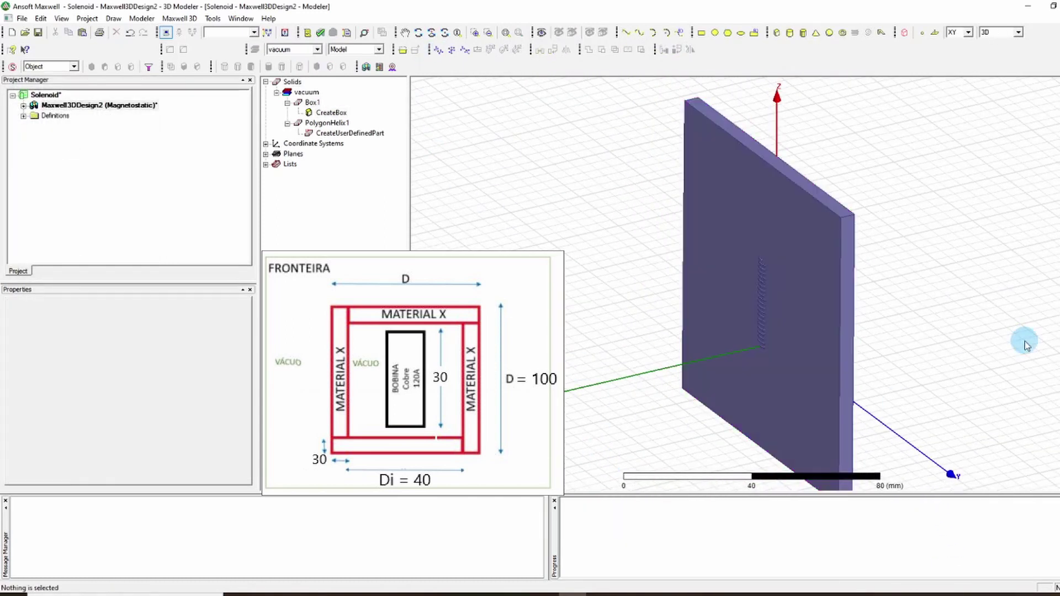
- Change the box's position to -6, -50, -35 mm
{"action": "left_click", "coordinate": [418, 33]}
{"action": "left_click_drag", "start_coordinate": [885, 265], "coordinate": [1005, 320]}
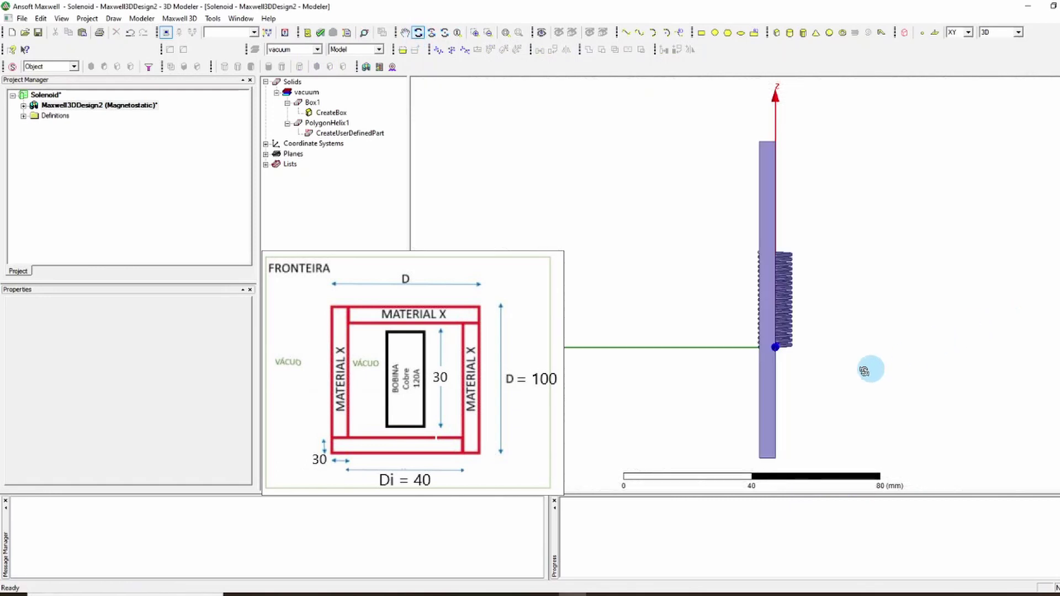
{"action": "left_click_drag", "start_coordinate": [859, 374], "coordinate": [589, 404]}
{"action": "left_click_drag", "start_coordinate": [911, 342], "coordinate": [939, 320]}
{"action": "left_click_drag", "start_coordinate": [684, 384], "coordinate": [710, 407]}
{"action": "left_click", "coordinate": [337, 176]}
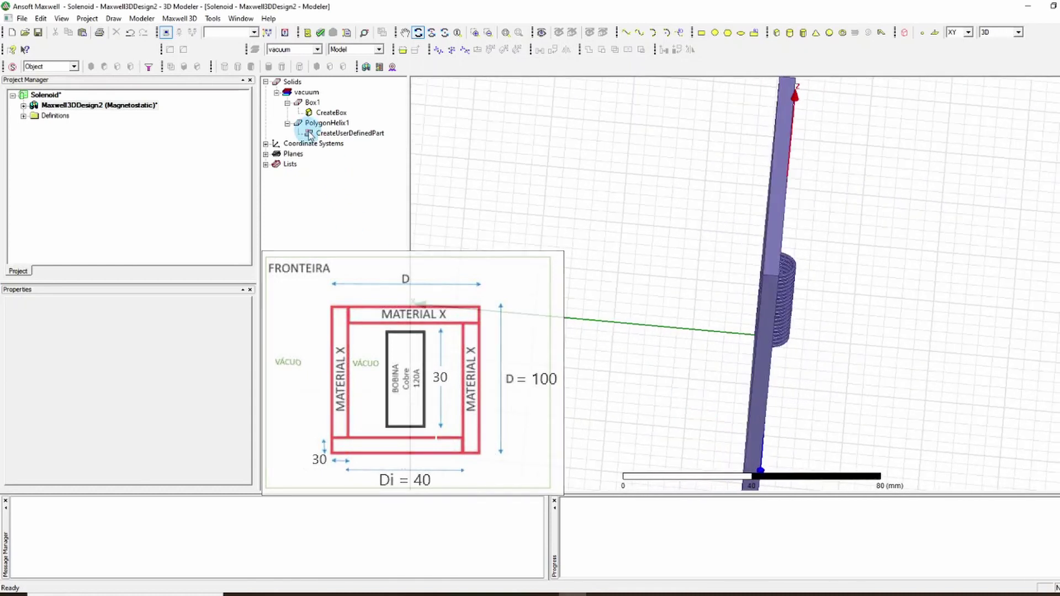
{"action": "left_click", "coordinate": [305, 95]}
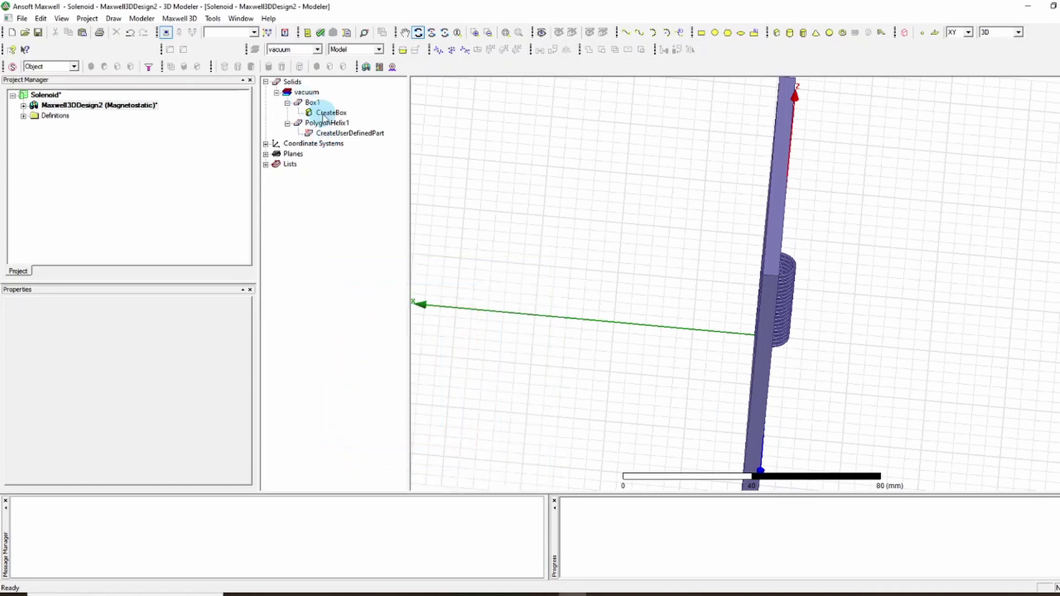
{"action": "double_click", "coordinate": [331, 112]}
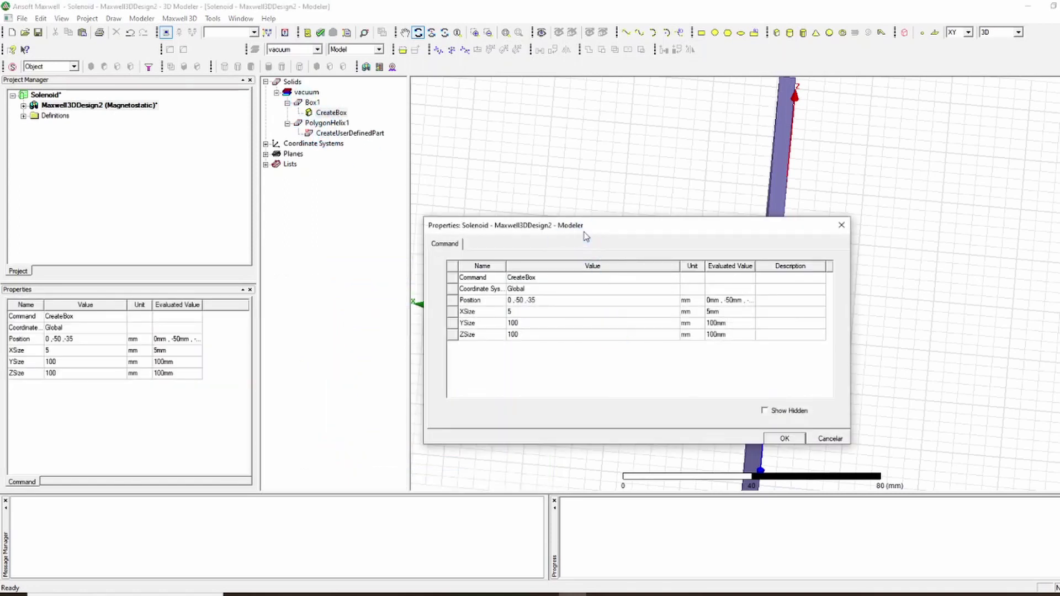
{"action": "left_click_drag", "start_coordinate": [585, 237], "coordinate": [360, 199]}
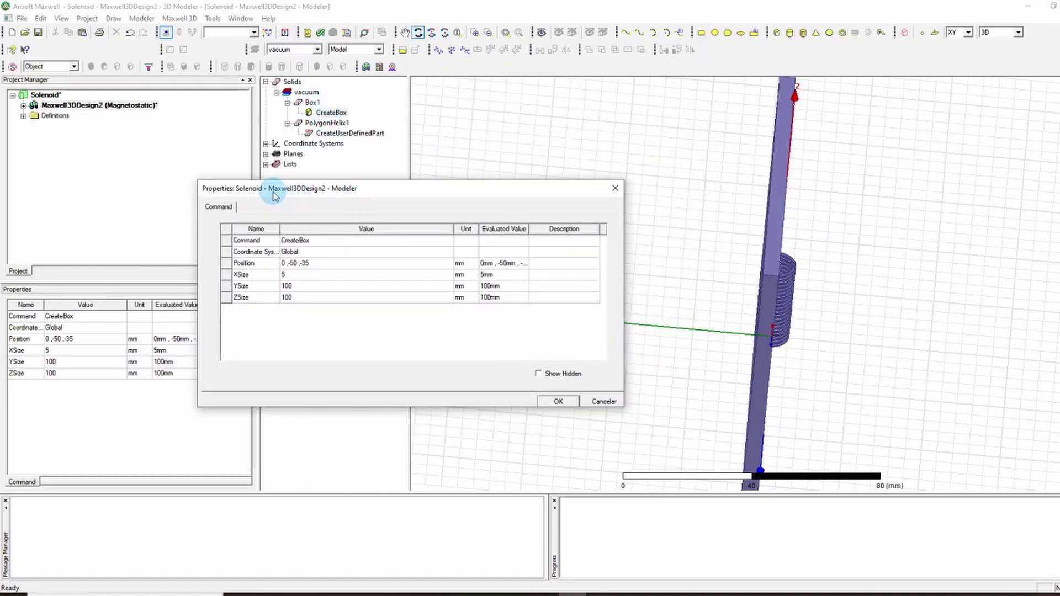
{"action": "left_click", "coordinate": [283, 268]}
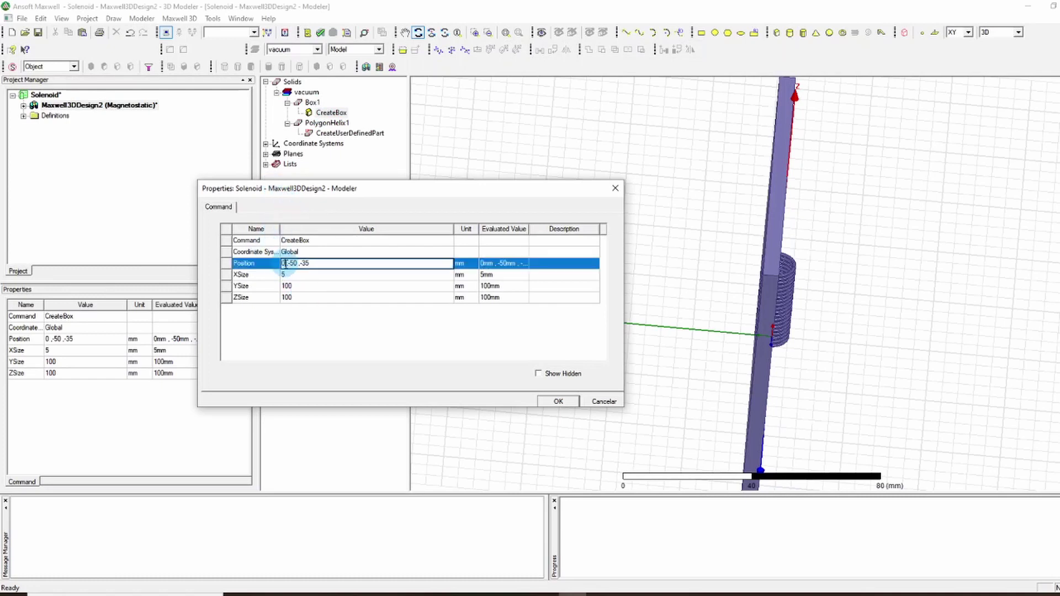
{"action": "left_click", "coordinate": [312, 261]}
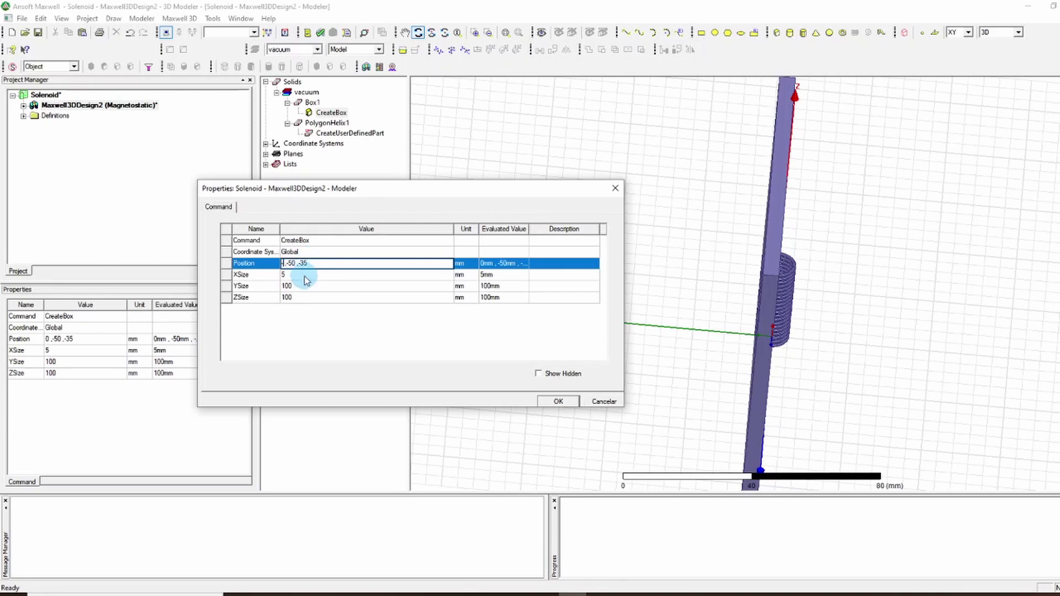
{"action": "type", "text": "-6"}
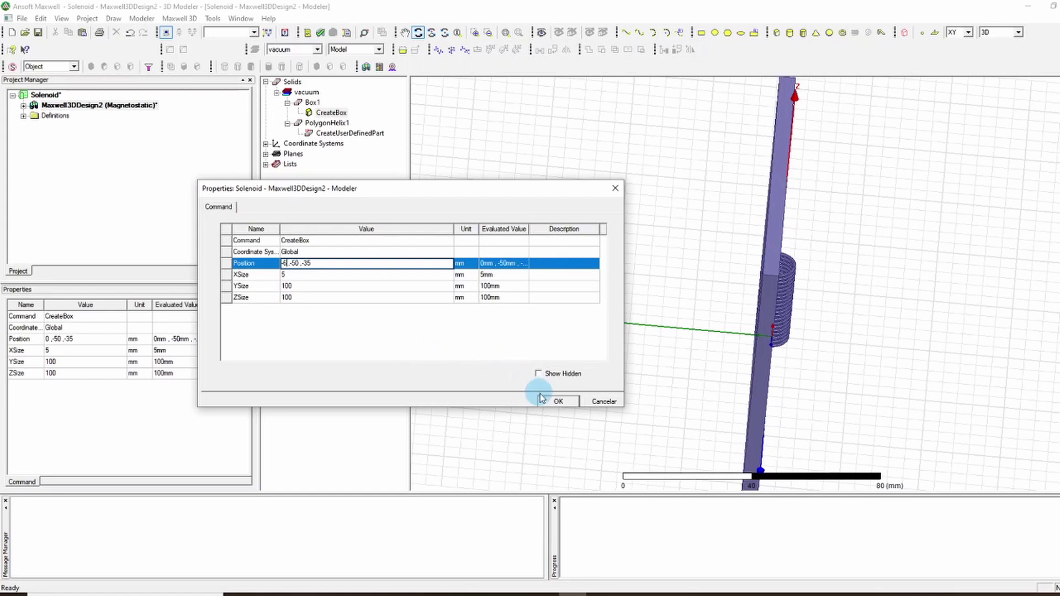
{"action": "left_click", "coordinate": [554, 402]}
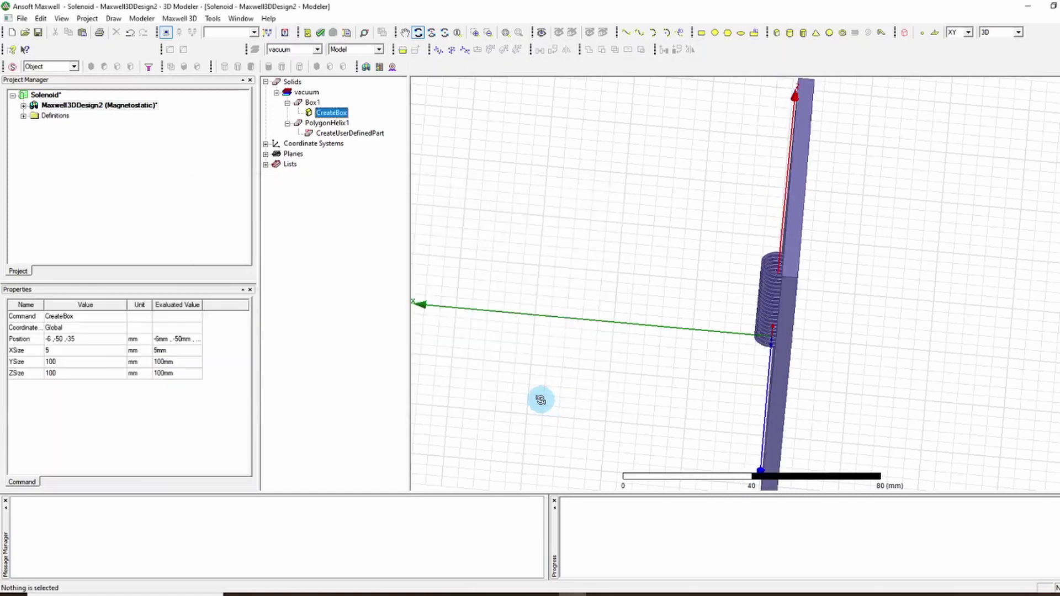
- Start a second box with its base corner at X 0, Y -20, Z -5 mm
{"action": "left_click_drag", "start_coordinate": [572, 367], "coordinate": [734, 335]}
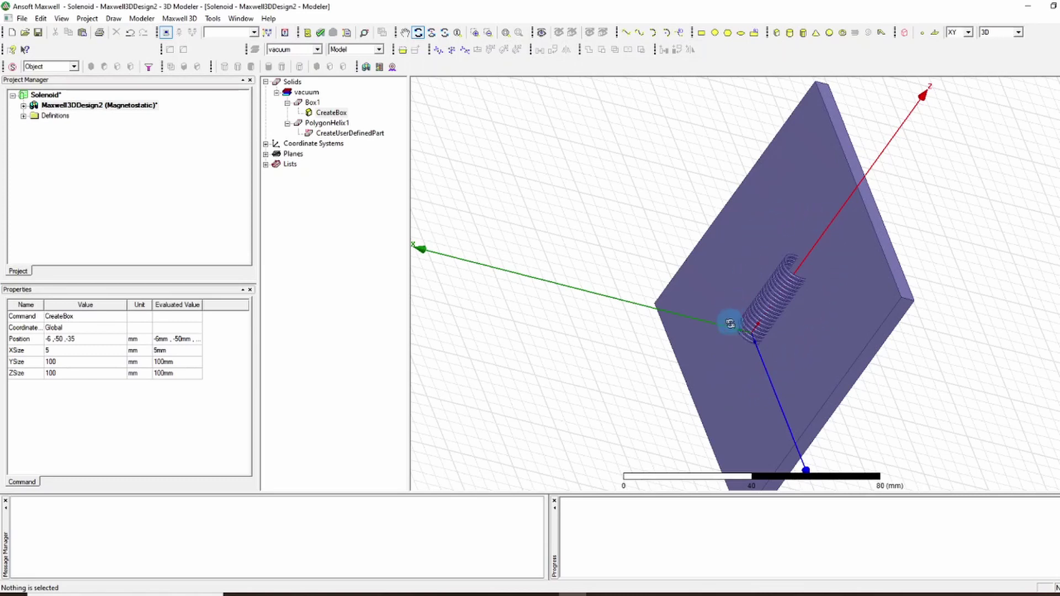
{"action": "left_click_drag", "start_coordinate": [929, 315], "coordinate": [686, 237]}
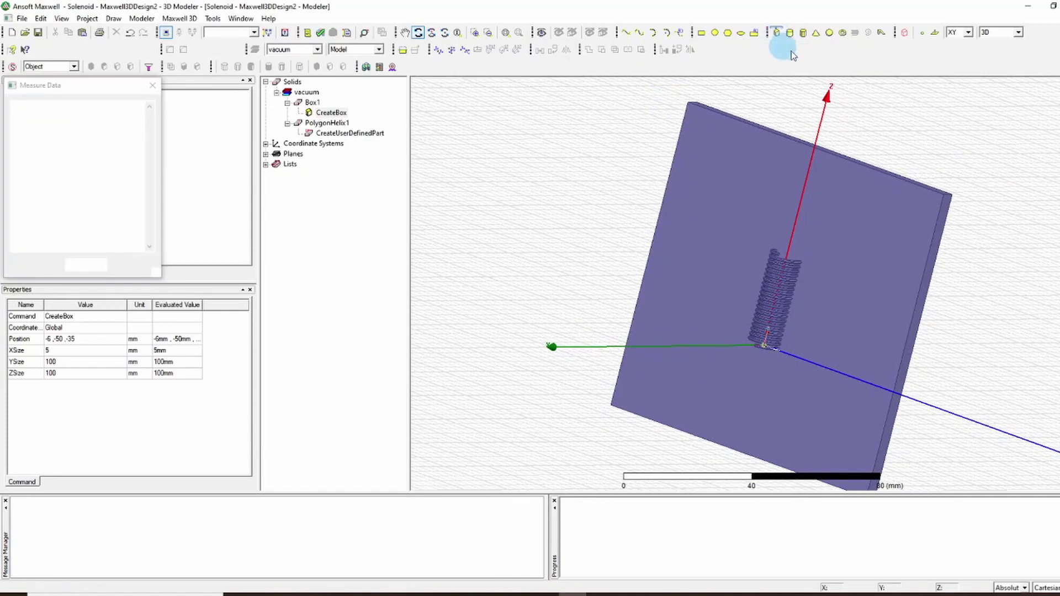
{"action": "left_click", "coordinate": [849, 587]}
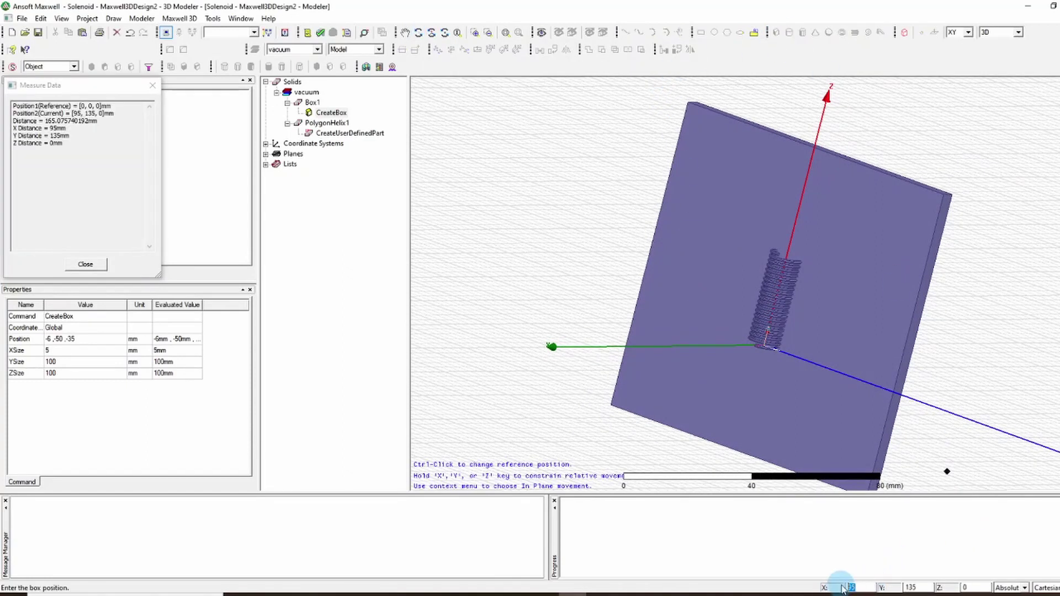
{"action": "type", "text": "0"}
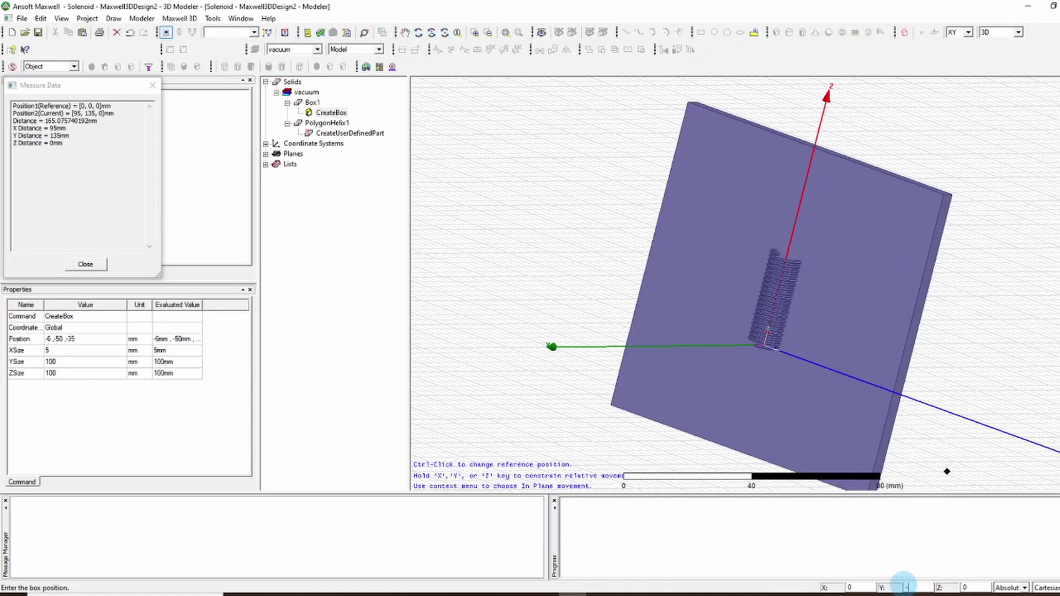
{"action": "left_click", "coordinate": [906, 586]}
{"action": "type", "text": "-20"}
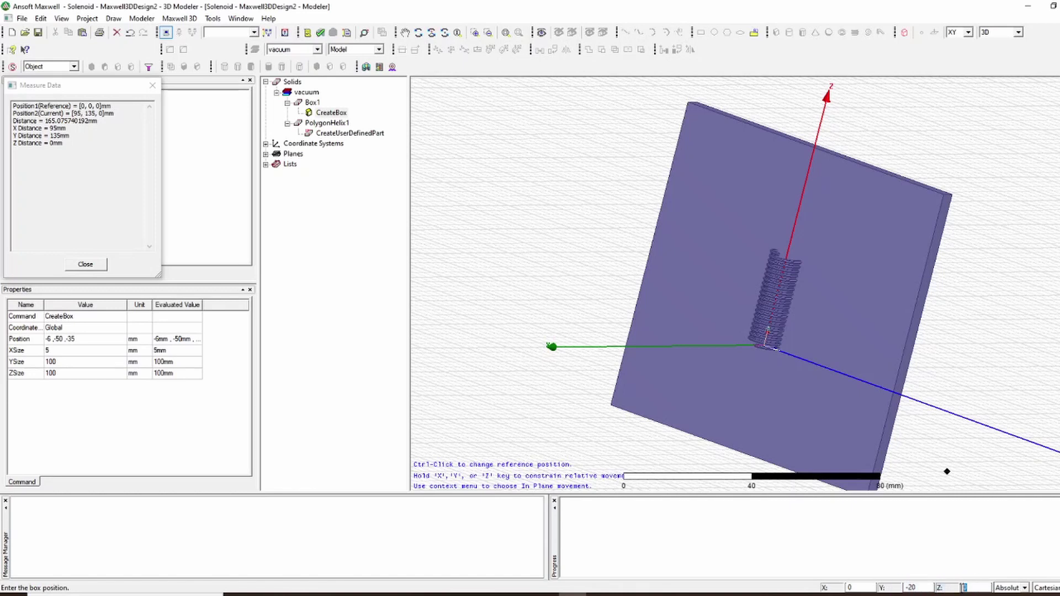
{"action": "left_click", "coordinate": [964, 586]}
{"action": "type", "text": "-5"}
{"action": "key", "text": "Return"}
- Size the second box to 5 mm in X, 40 mm in Y and 40 mm in Z
{"action": "left_click", "coordinate": [916, 586]}
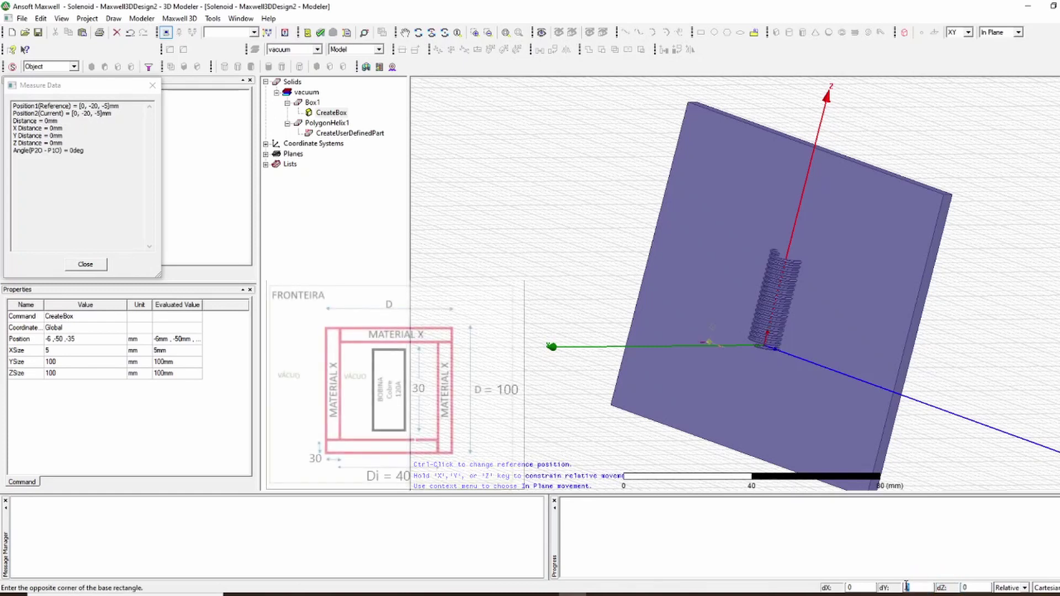
{"action": "type", "text": "40"}
{"action": "left_click", "coordinate": [962, 586]}
{"action": "type", "text": "40"}
{"action": "left_click", "coordinate": [865, 586]}
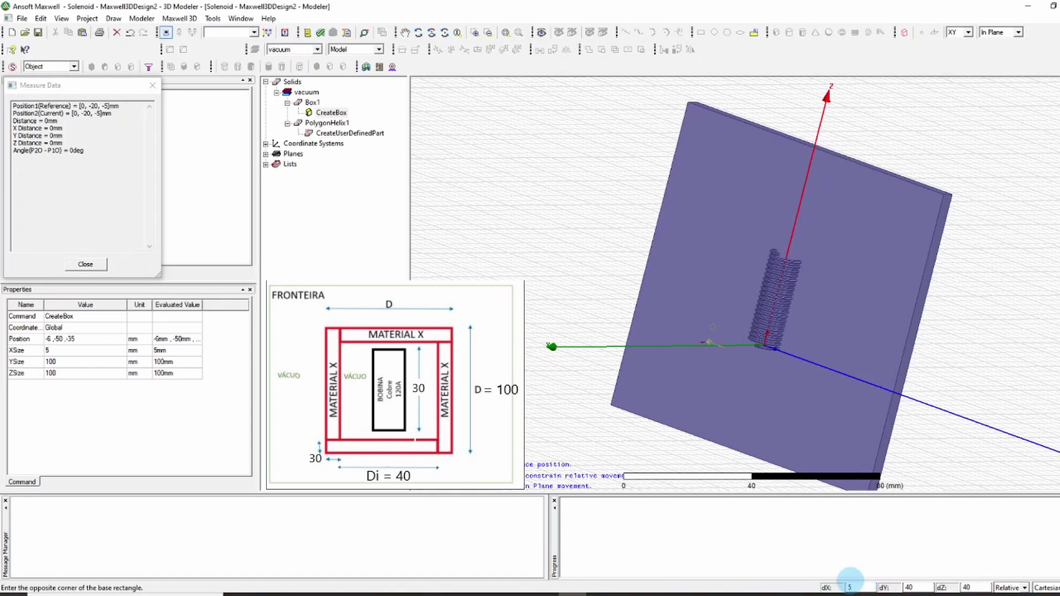
{"action": "type", "text": "5"}
{"action": "key", "text": "Return"}
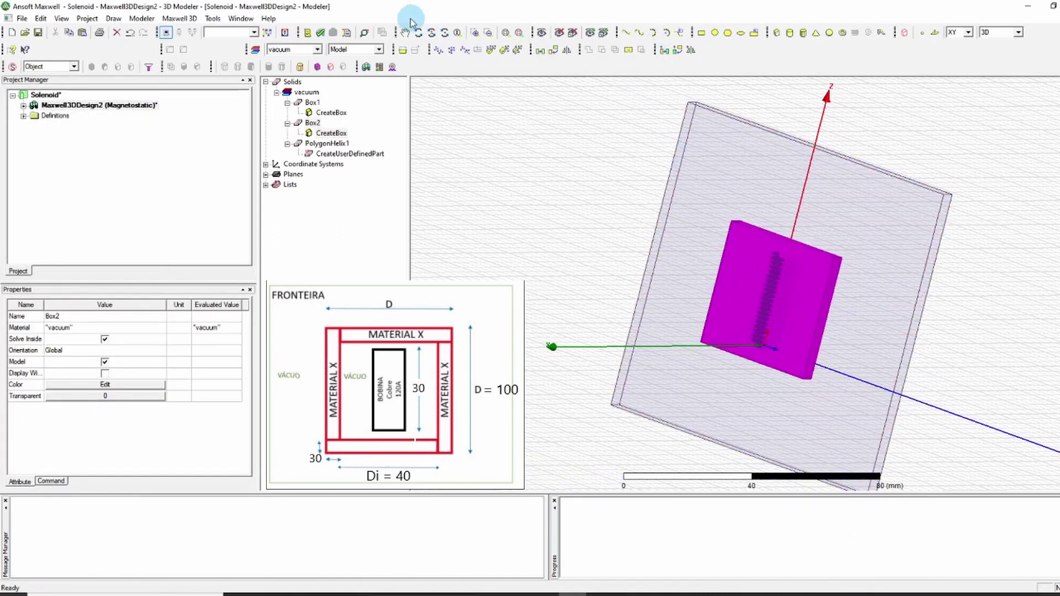
- Change the smaller box's position to -6, -20, -5 mm
{"action": "left_click", "coordinate": [418, 33]}
{"action": "left_click_drag", "start_coordinate": [544, 104], "coordinate": [691, 264]}
{"action": "double_click", "coordinate": [331, 133]}
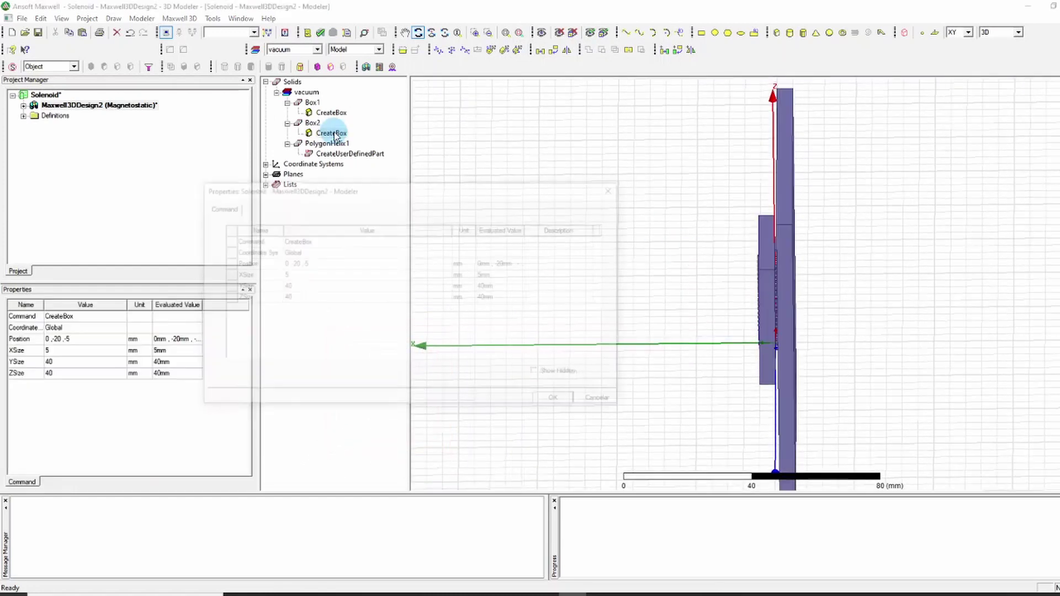
{"action": "left_click", "coordinate": [283, 264]}
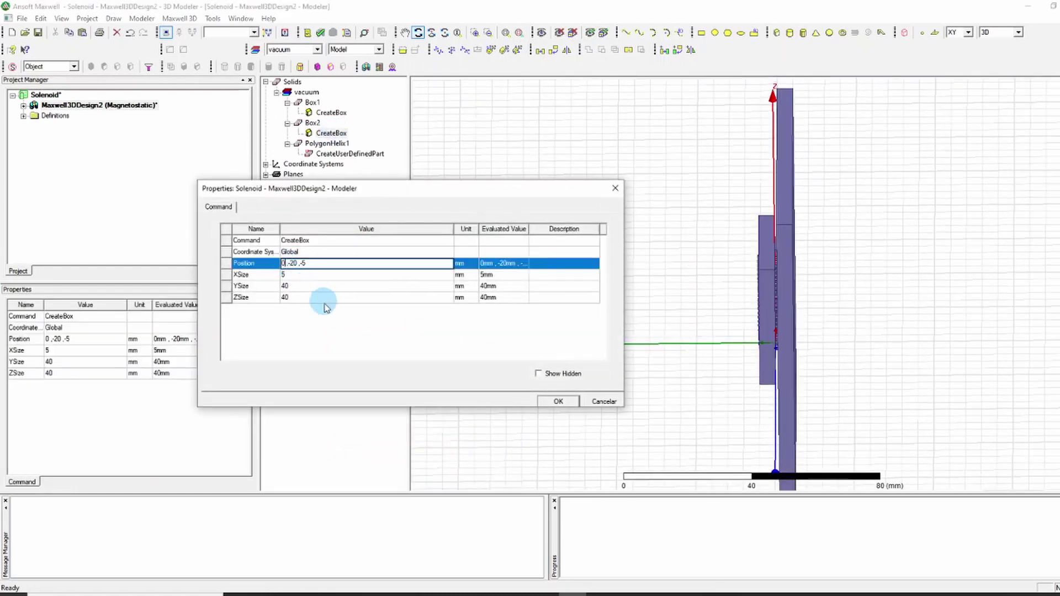
{"action": "type", "text": "-6"}
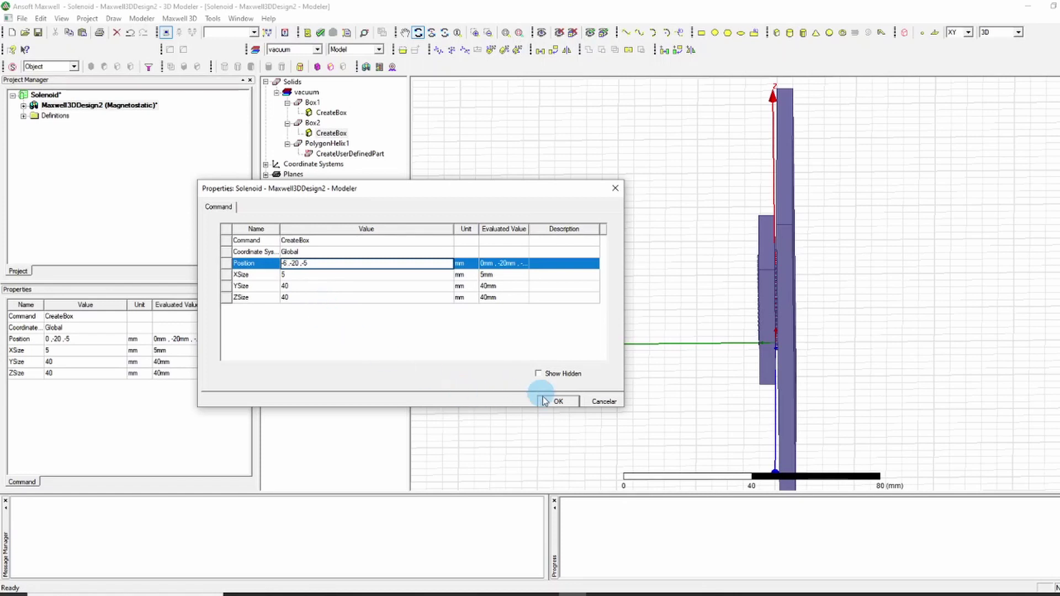
{"action": "left_click", "coordinate": [556, 402]}
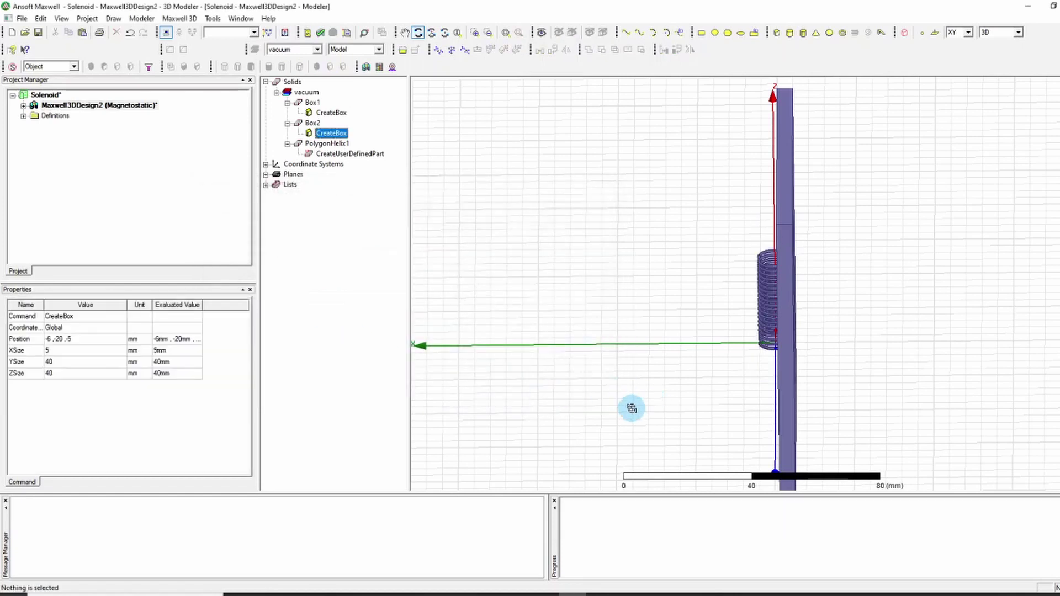
- Subtract Box2 from Box1 to cut the square opening around the coil, without cloning the tool object
{"action": "left_click_drag", "start_coordinate": [632, 407], "coordinate": [796, 383]}
{"action": "left_click_drag", "start_coordinate": [1056, 246], "coordinate": [1003, 185]}
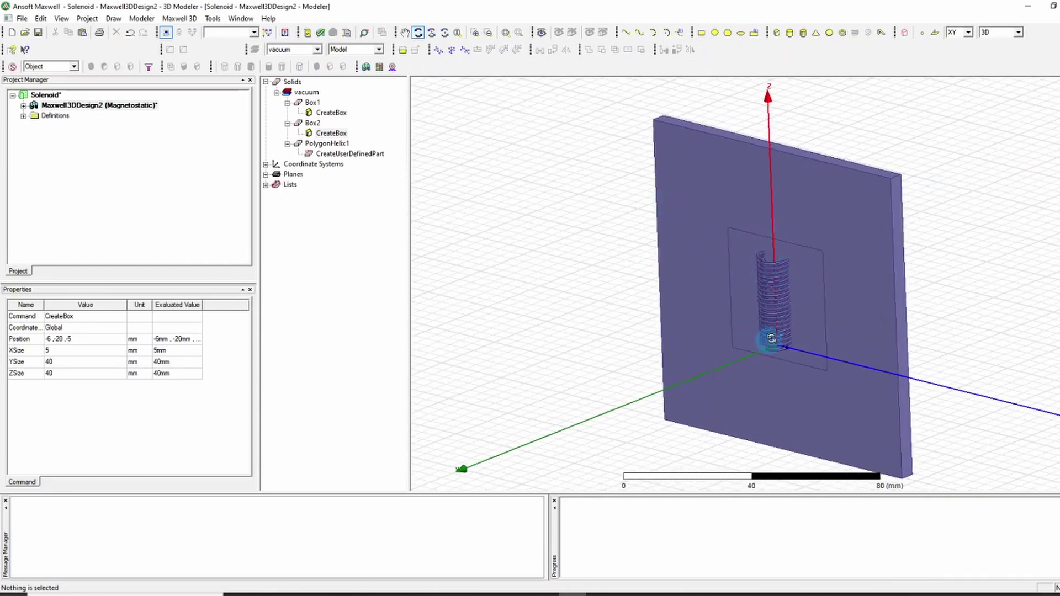
{"action": "left_click", "coordinate": [405, 32]}
{"action": "right_click", "coordinate": [525, 178]}
{"action": "left_click", "coordinate": [533, 183]}
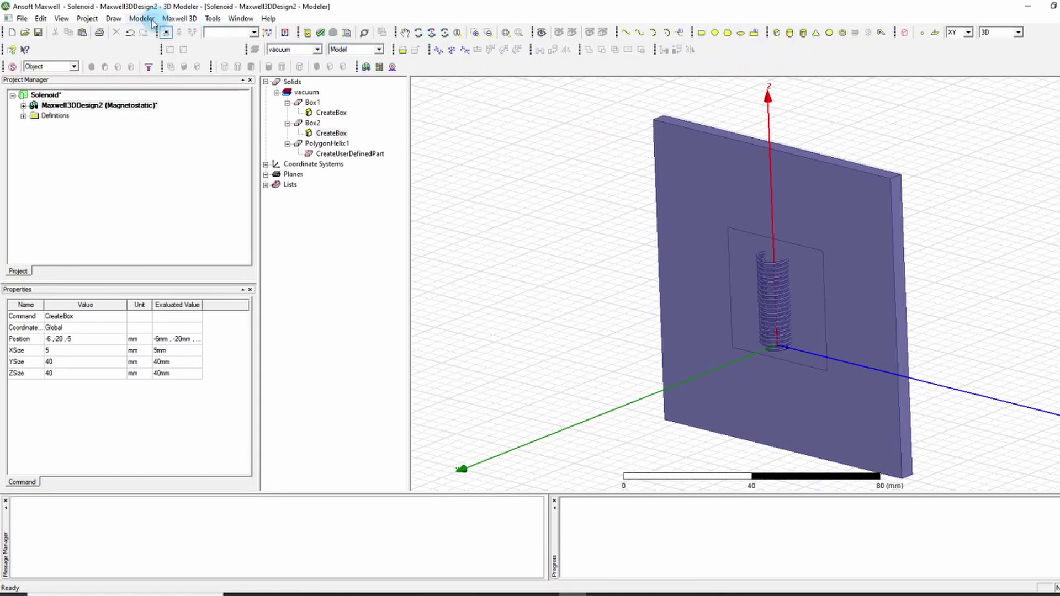
{"action": "left_click", "coordinate": [313, 103]}
{"action": "left_click", "coordinate": [310, 123], "text": "ctrl"}
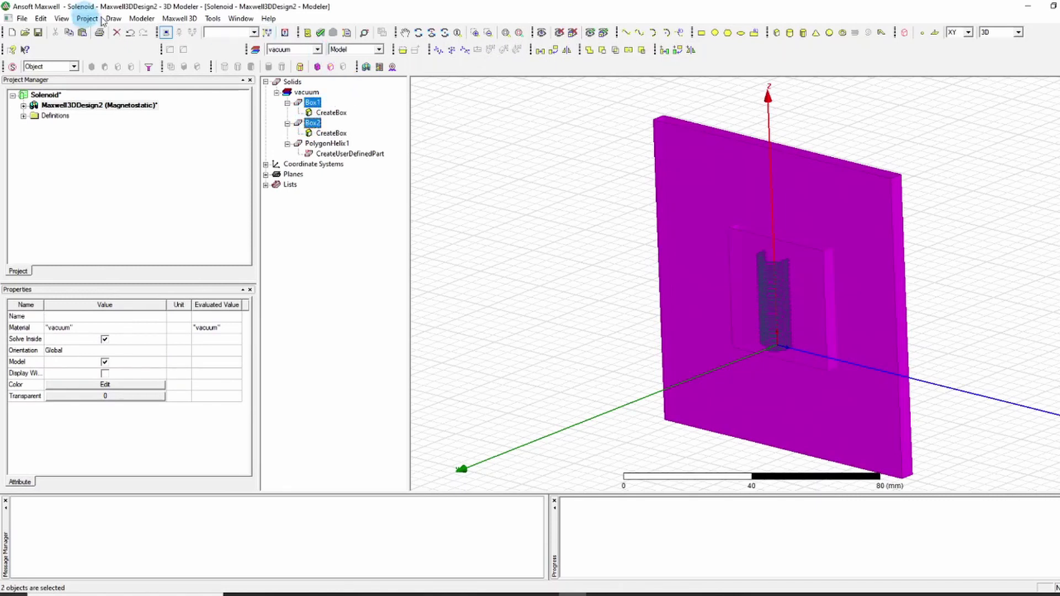
{"action": "left_click", "coordinate": [142, 19]}
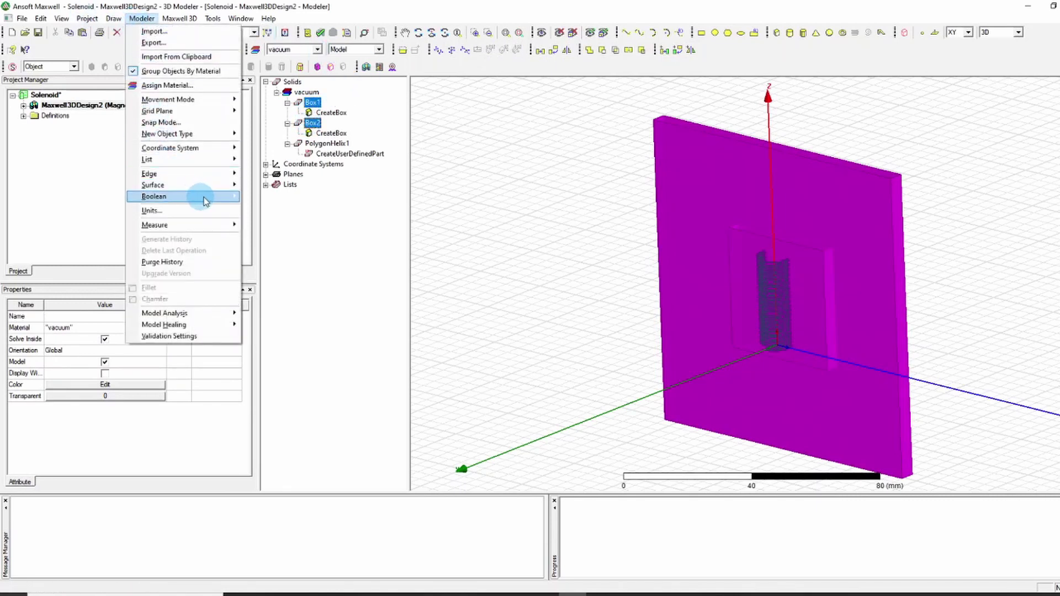
{"action": "mouse_move", "coordinate": [227, 197]}
{"action": "left_click", "coordinate": [255, 208]}
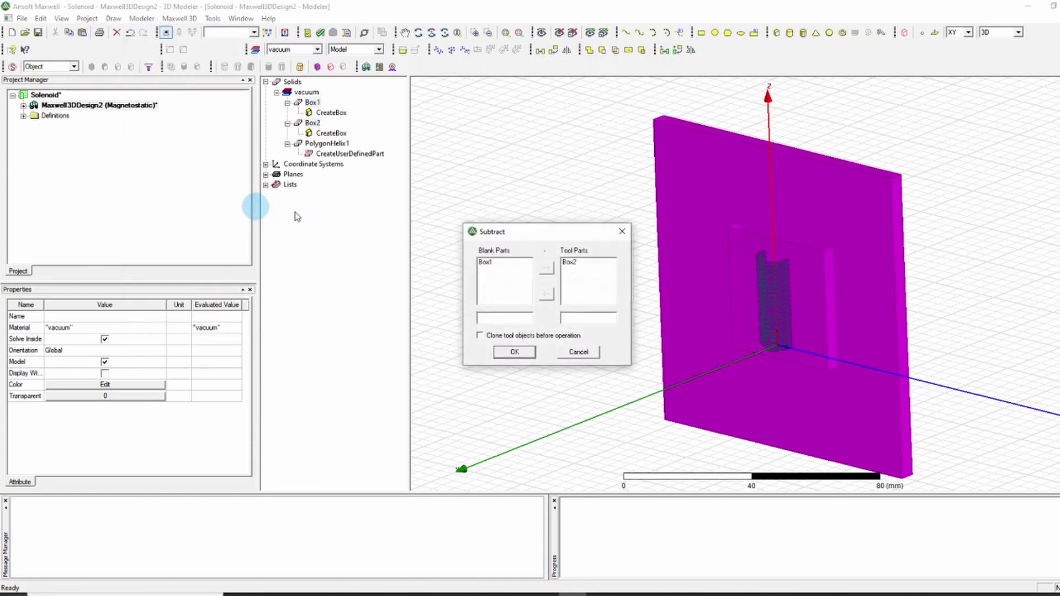
{"action": "left_click", "coordinate": [492, 263]}
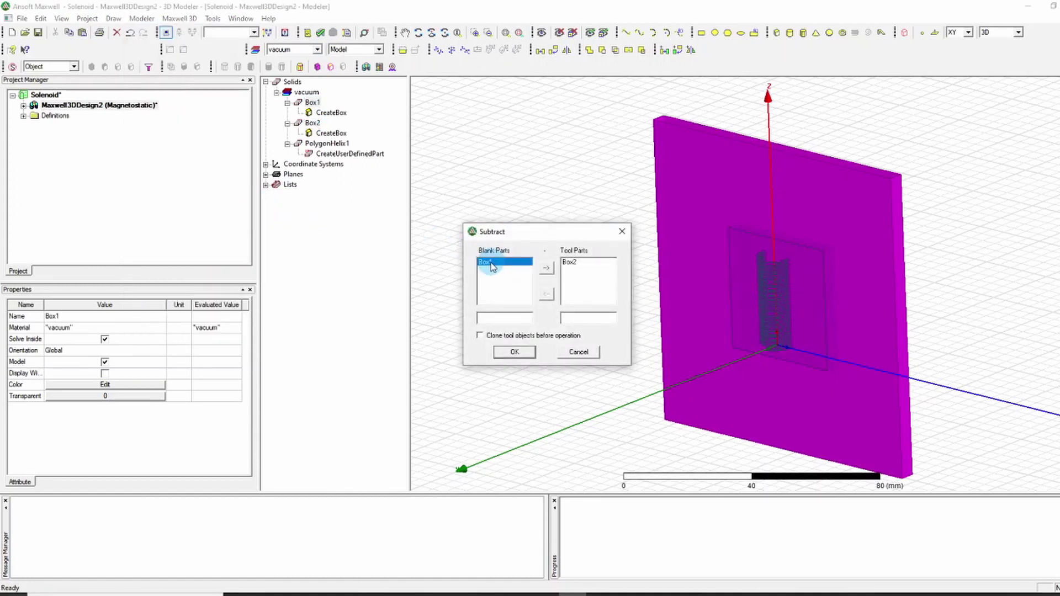
{"action": "left_click", "coordinate": [572, 263]}
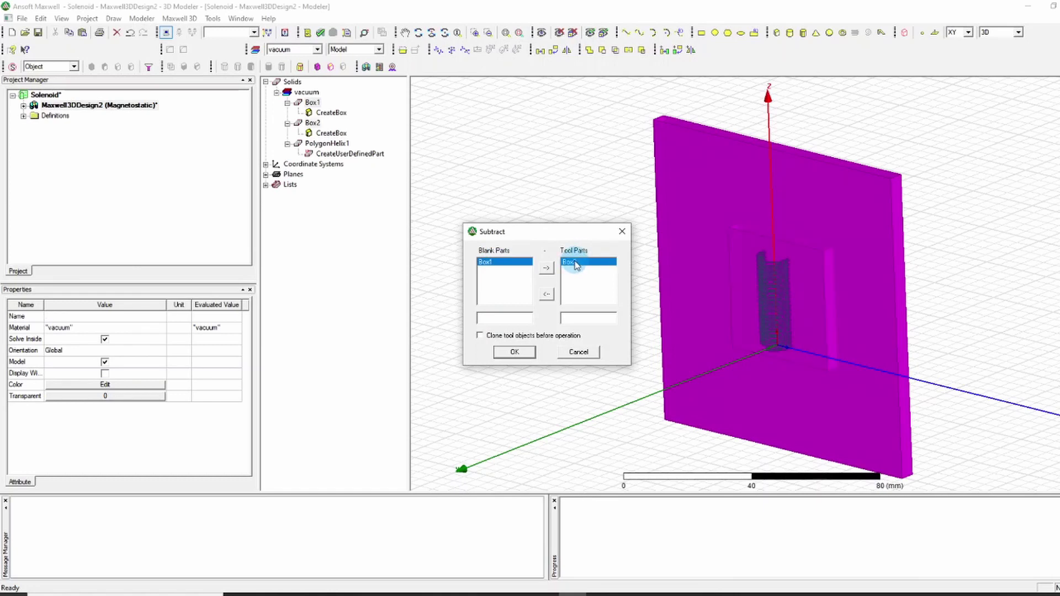
{"action": "left_click", "coordinate": [514, 352]}
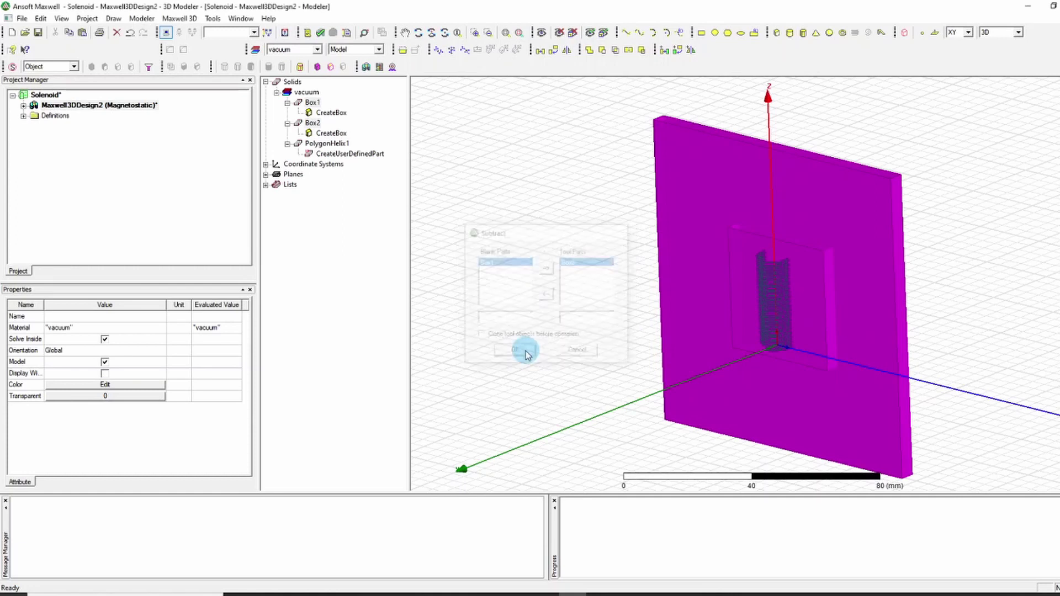
- Examine the frame's opening and the coil's placement inside it from several angles and distances
{"action": "left_click_drag", "start_coordinate": [530, 331], "coordinate": [596, 326], "text": "alt"}
{"action": "left_click_drag", "start_coordinate": [878, 343], "coordinate": [566, 388], "text": "alt"}
{"action": "left_click_drag", "start_coordinate": [899, 249], "coordinate": [931, 268], "text": "alt"}
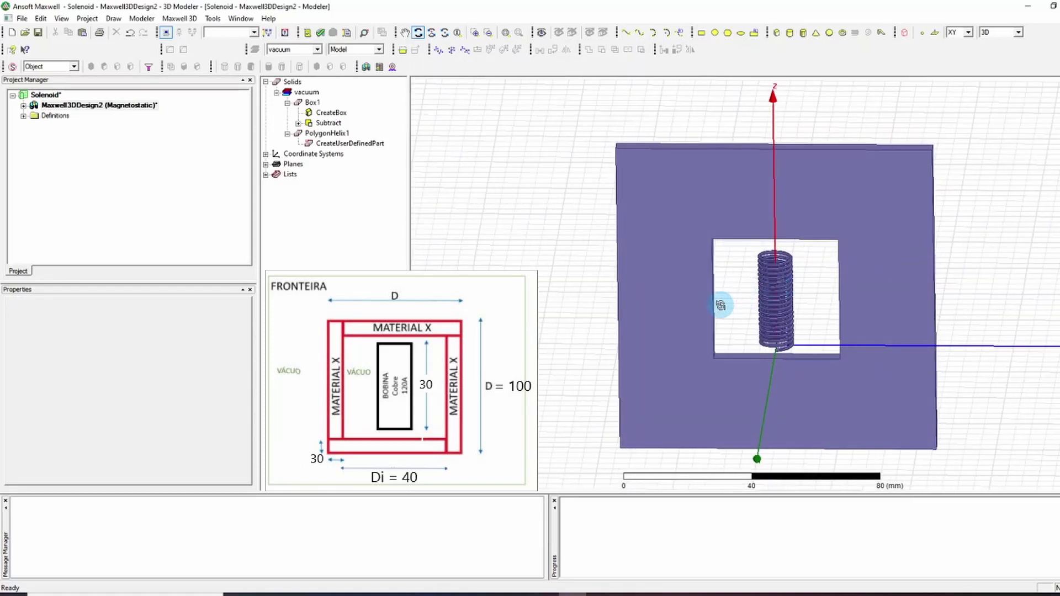
{"action": "left_click_drag", "start_coordinate": [720, 304], "coordinate": [869, 263], "text": "alt"}
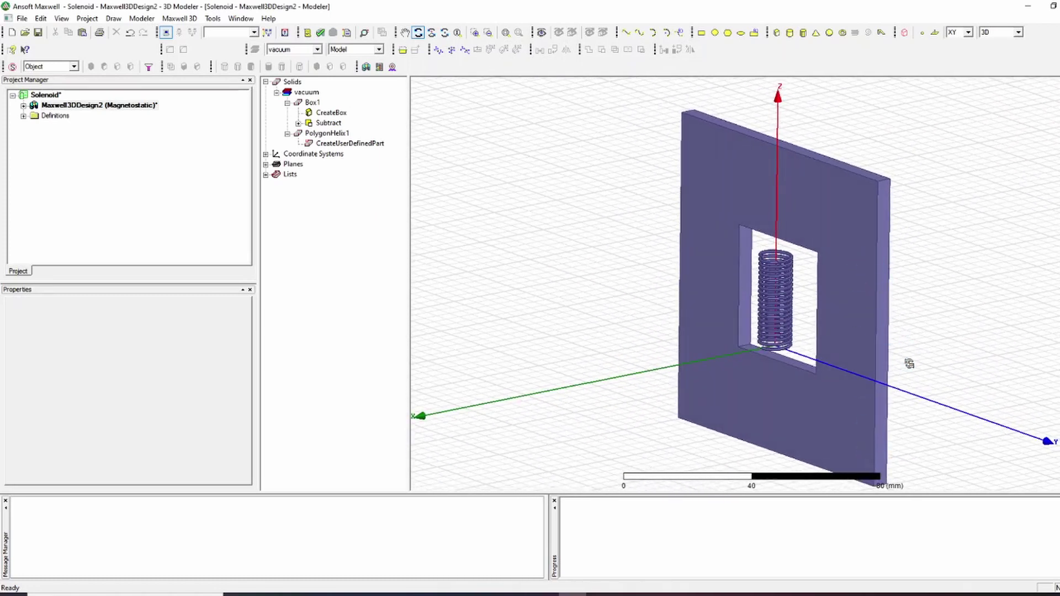
{"action": "left_click_drag", "start_coordinate": [908, 364], "coordinate": [867, 318], "text": "alt"}
{"action": "scroll", "coordinate": [764, 289], "scroll_direction": "up", "scroll_amount": 4}
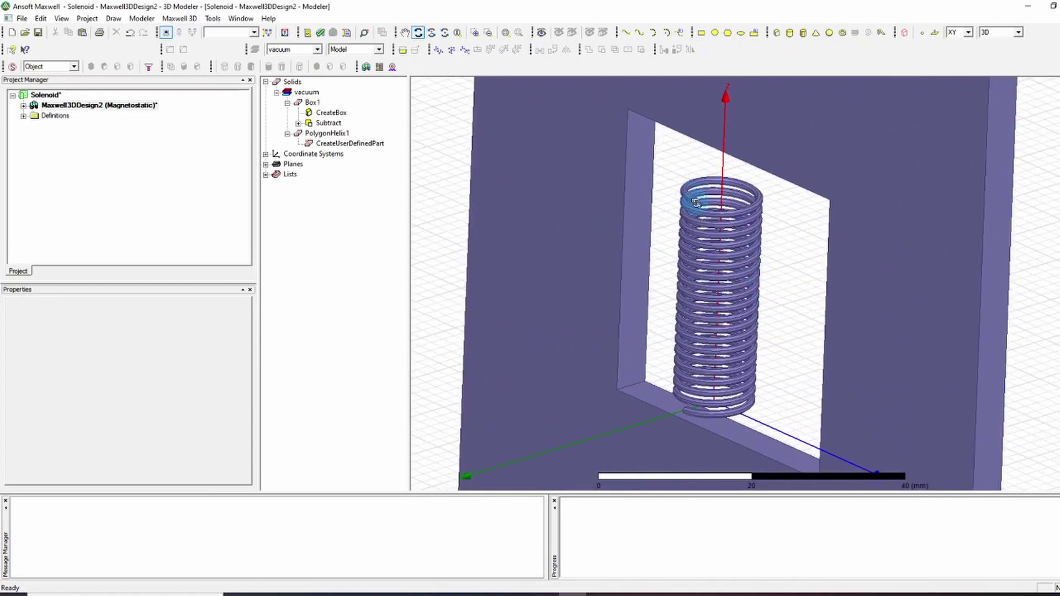
{"action": "scroll", "coordinate": [697, 202], "scroll_direction": "down", "scroll_amount": 3}
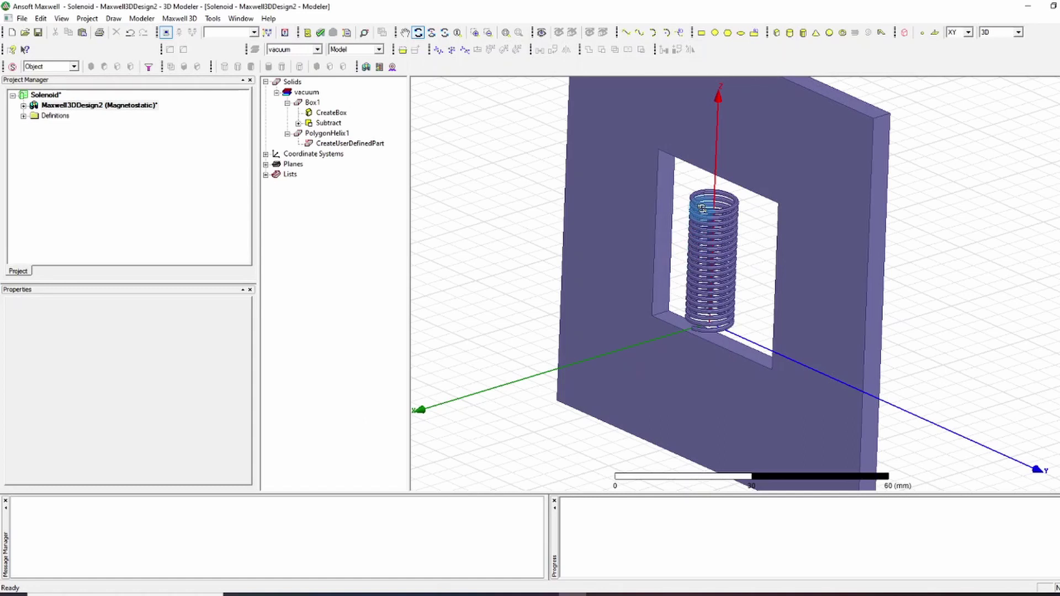
{"action": "scroll", "coordinate": [689, 288], "scroll_direction": "down", "scroll_amount": 5}
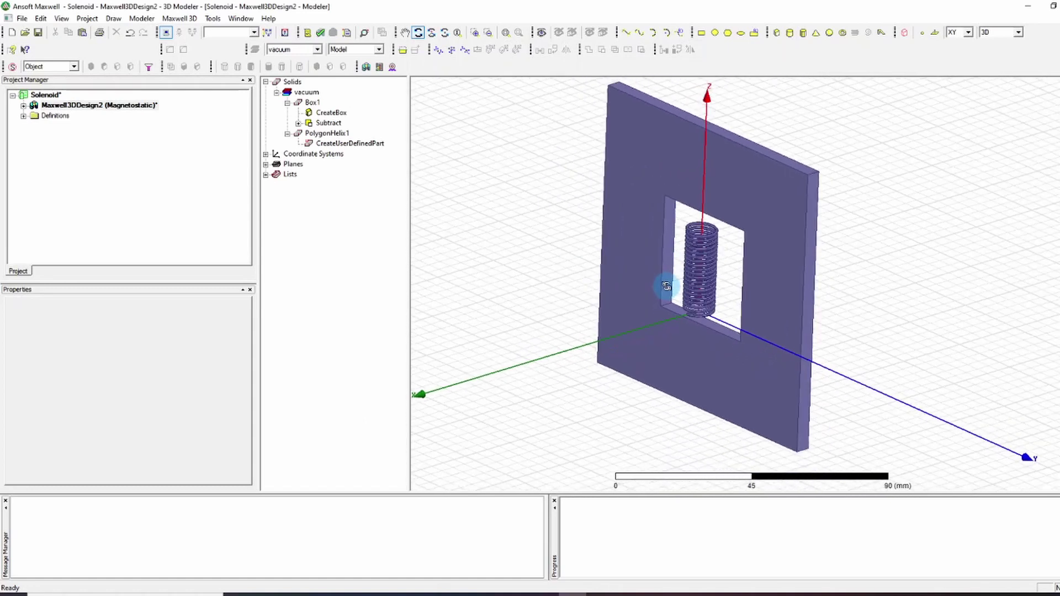